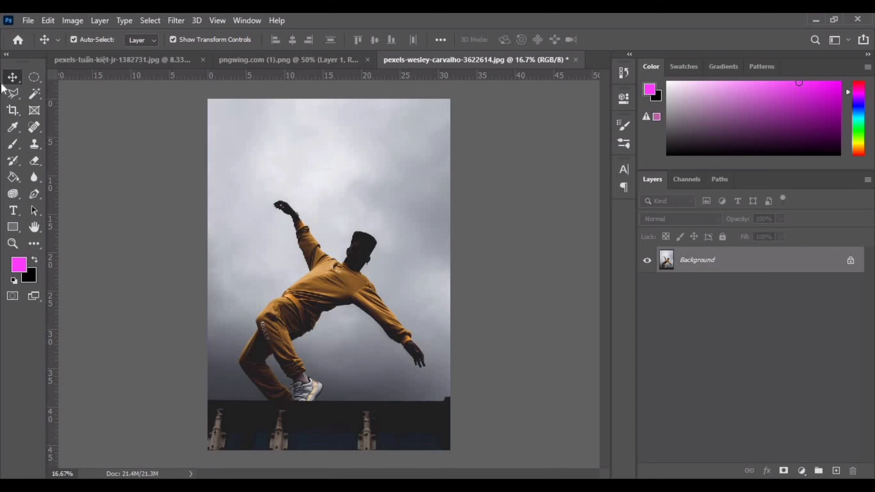
# Step: Duplicate the Background layer and hide the original
pyautogui.moveTo(713, 262); pyautogui.dragTo(836, 471)
pyautogui.click(647, 287)
# Step: Add a Curves adjustment layer above the copy and bend its curve slightly downward
pyautogui.click(802, 471)
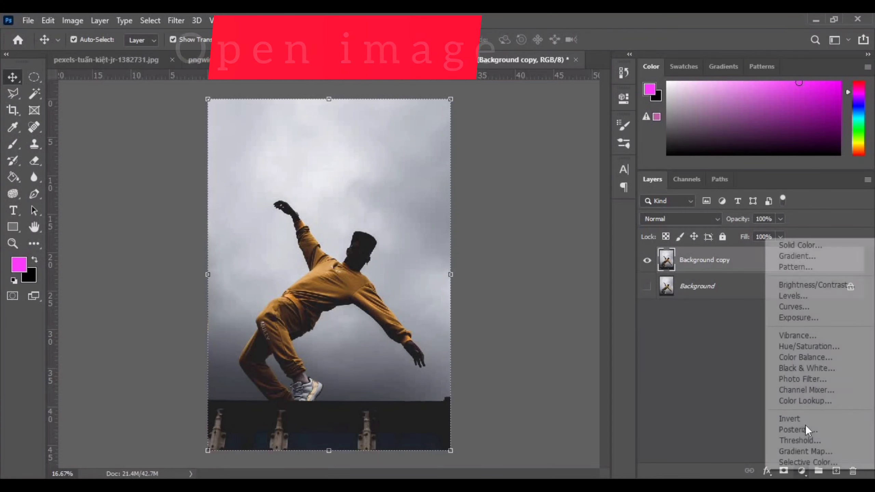
pyautogui.click(799, 308)
pyautogui.moveTo(525, 230); pyautogui.dragTo(535, 246)
# Step: Add a Color Lookup adjustment layer with the Moonlight.3DL file and lower its opacity to about 79%
pyautogui.click(802, 471)
pyautogui.click(799, 405)
pyautogui.click(551, 137)
pyautogui.click(528, 324)
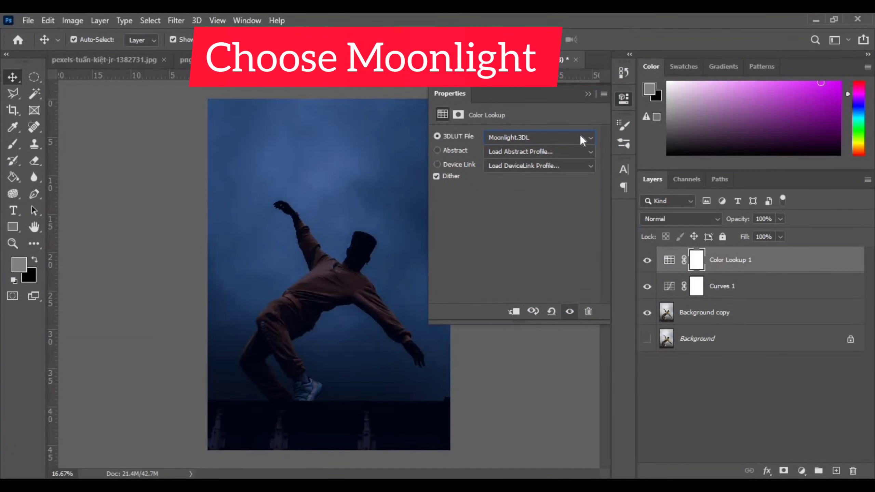
pyautogui.click(581, 136)
pyautogui.click(517, 335)
pyautogui.click(588, 94)
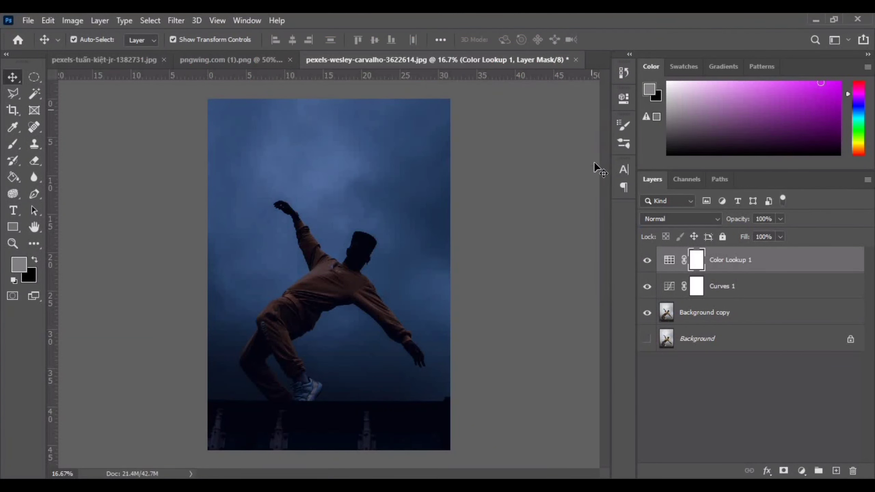
pyautogui.click(781, 219)
pyautogui.moveTo(765, 233); pyautogui.dragTo(769, 231)
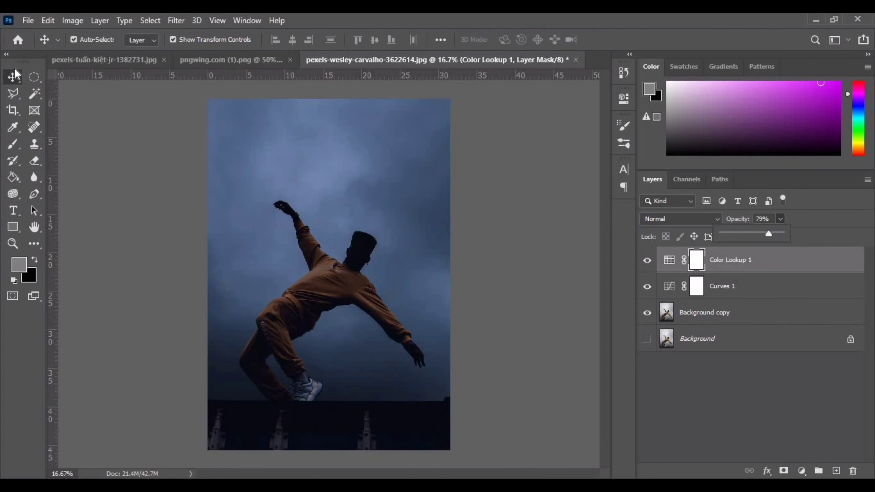
# Step: Add a new empty layer on top and give the Brush tool a hard-edged round tip
pyautogui.click(836, 471)
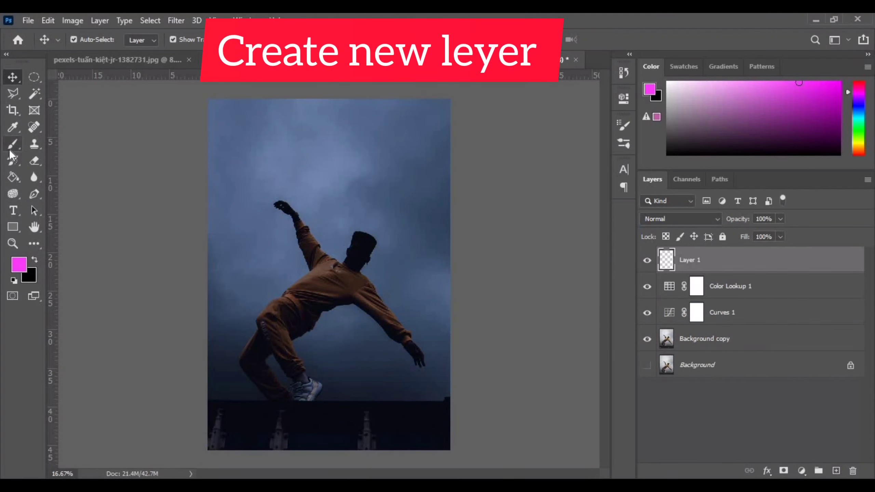
pyautogui.click(12, 145)
pyautogui.moveTo(234, 233)
pyautogui.mouseDown()
pyautogui.moveTo(262, 243)
pyautogui.moveTo(237, 230)
pyautogui.mouseUp()
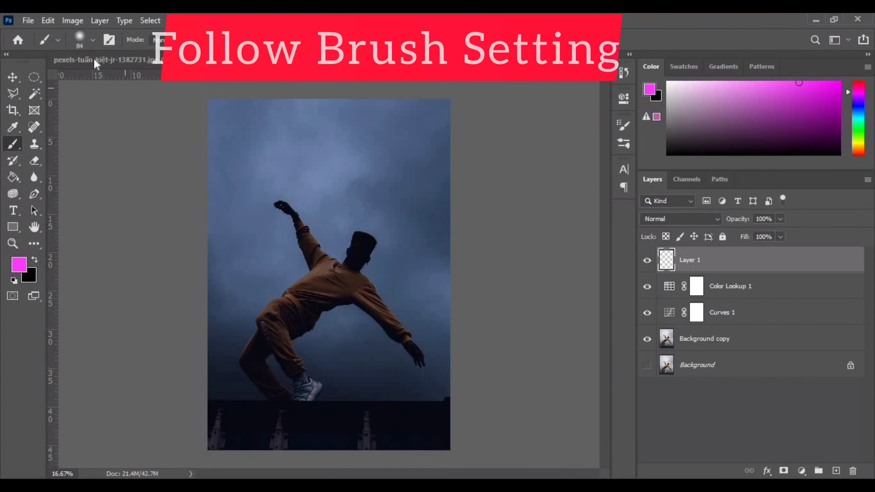
pyautogui.click(79, 36)
pyautogui.click(61, 178)
pyautogui.click(19, 351)
# Step: Enable Shape Dynamics with size control set to Pen Pressure, and turn on Transfer for the brush, leaving Texture off
pyautogui.click(109, 38)
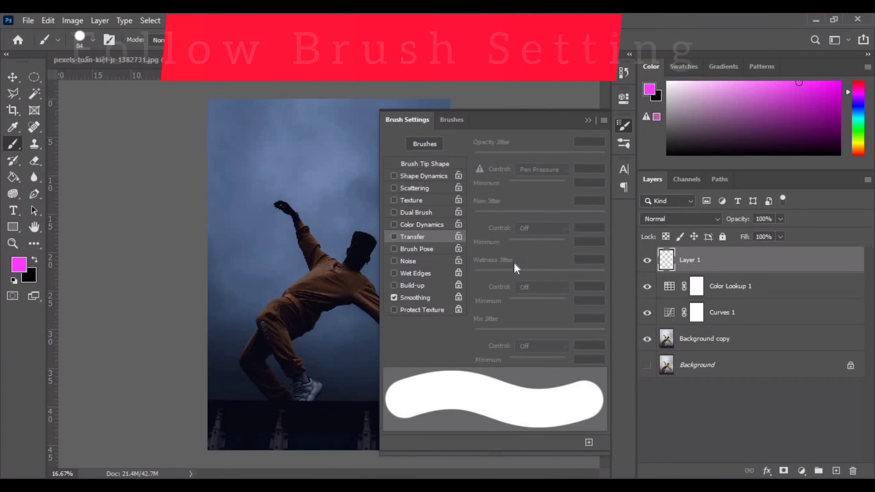
pyautogui.click(411, 176)
pyautogui.click(552, 170)
pyautogui.click(539, 209)
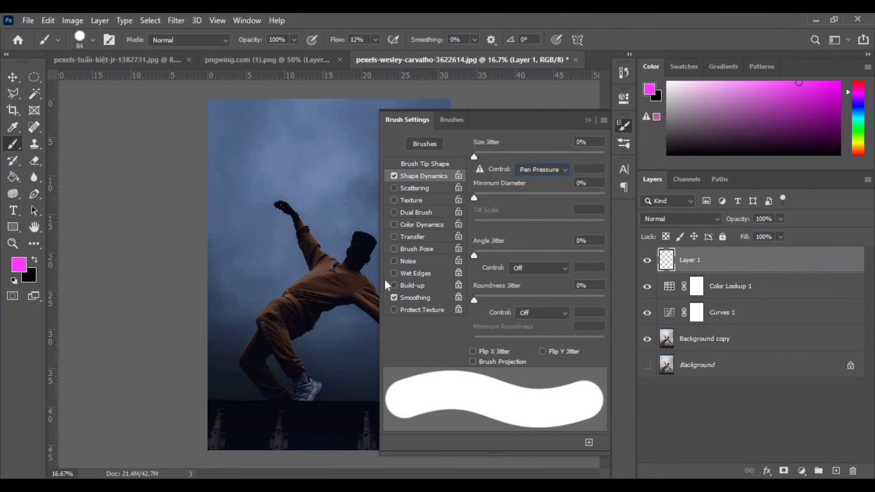
pyautogui.click(410, 201)
pyautogui.click(394, 200)
pyautogui.click(412, 237)
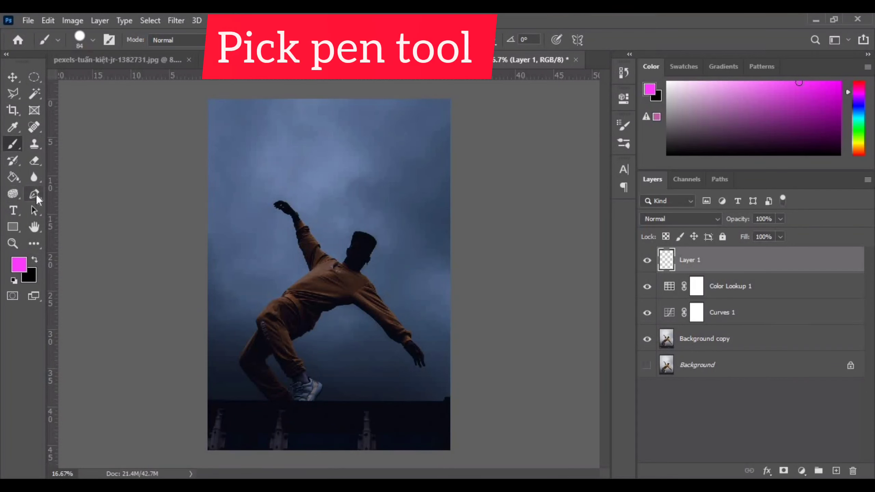
# Step: Draw a curved Pen path zigzagging around the man's body, from beside his head down past the bottom edge of the photo
pyautogui.click(36, 196)
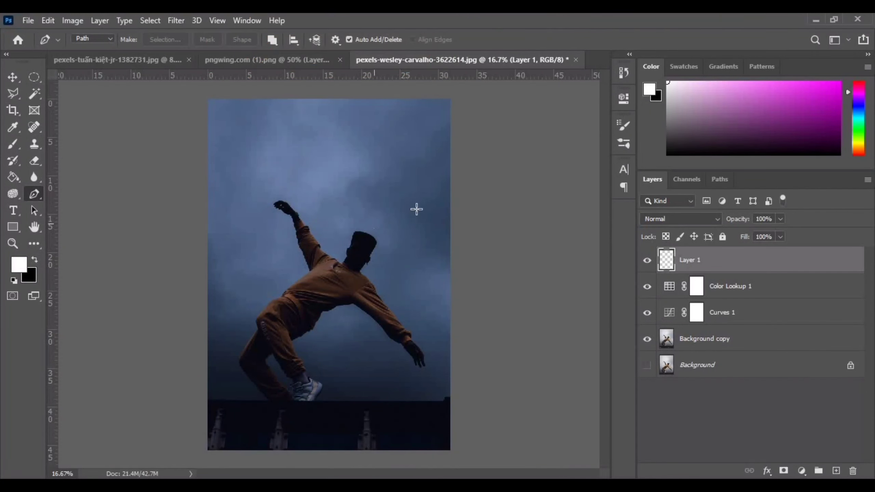
pyautogui.click(415, 209)
pyautogui.moveTo(287, 258); pyautogui.dragTo(298, 269)
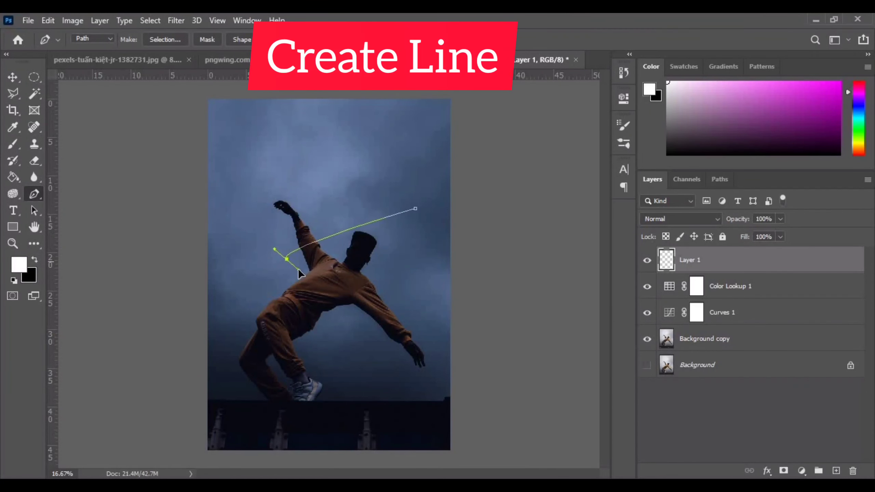
pyautogui.moveTo(361, 319); pyautogui.dragTo(359, 338)
pyautogui.moveTo(269, 275); pyautogui.dragTo(265, 300)
pyautogui.moveTo(322, 351); pyautogui.dragTo(322, 368)
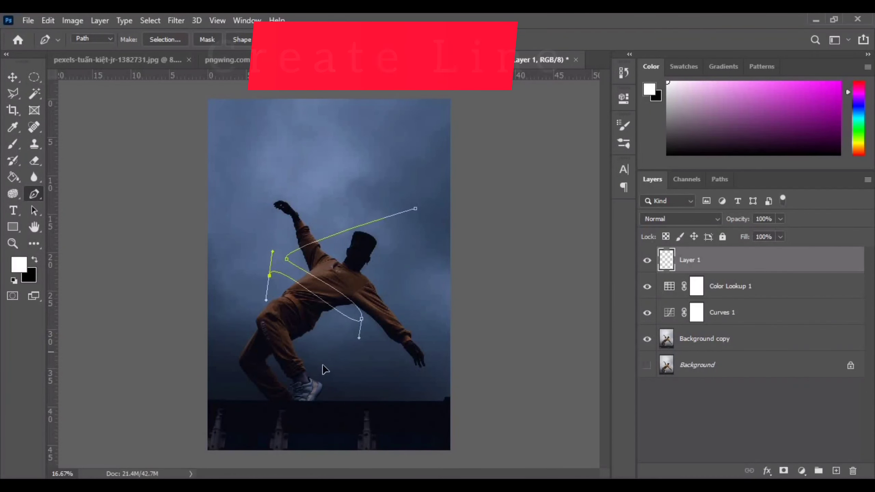
pyautogui.moveTo(229, 347); pyautogui.dragTo(227, 368)
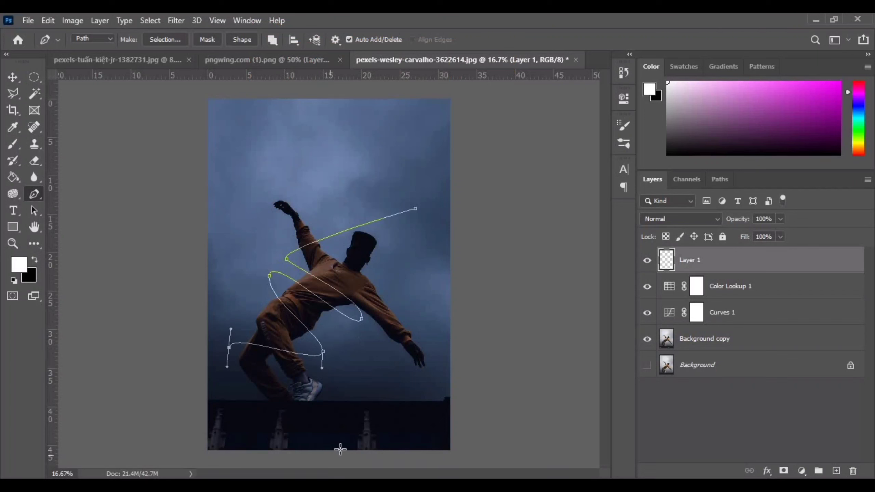
pyautogui.moveTo(351, 457); pyautogui.dragTo(363, 469)
# Step: Stroke the path with the white brush on Layer 1 and deselect the work path
pyautogui.rightClick(333, 261)
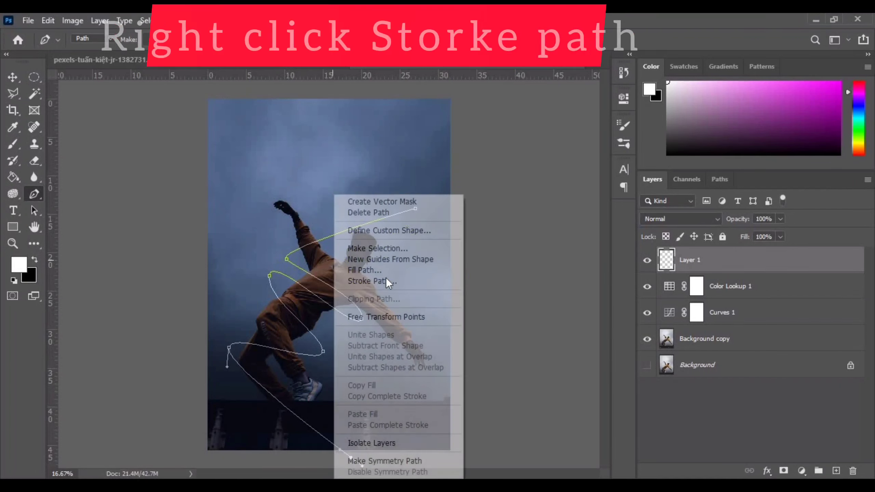
pyautogui.click(371, 279)
pyautogui.click(514, 157)
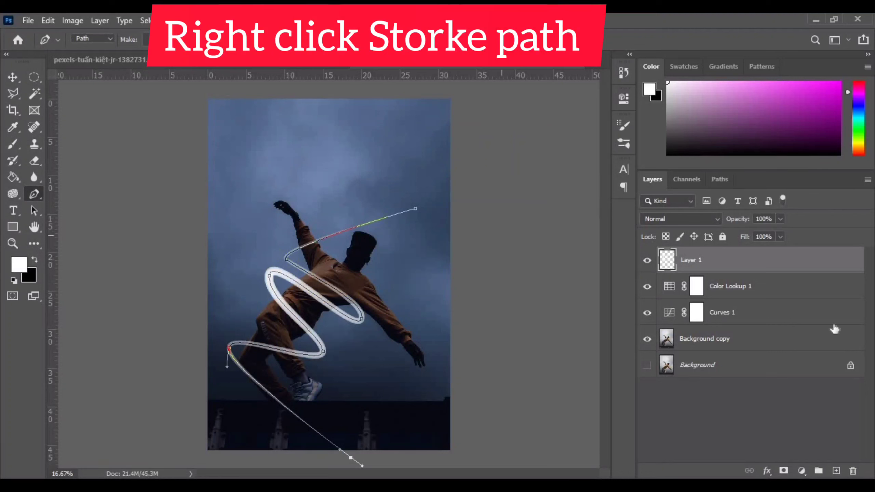
pyautogui.click(719, 179)
pyautogui.click(754, 352)
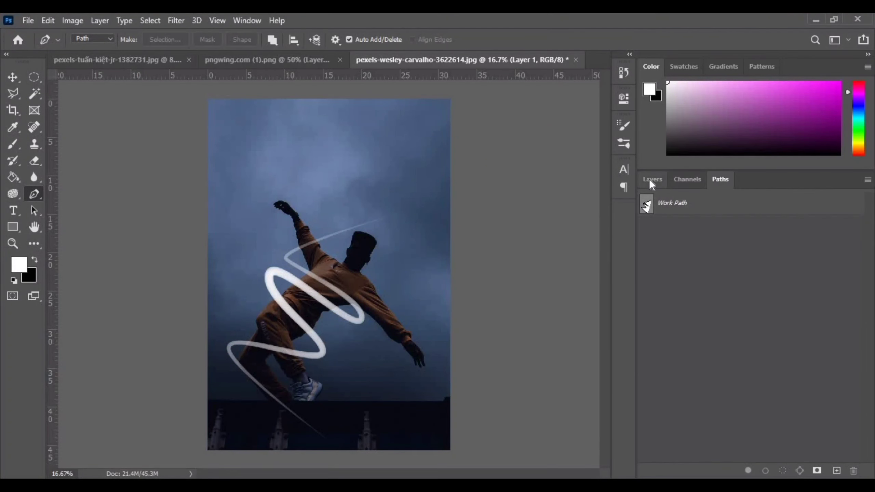
# Step: Add a layer mask to Layer 1 and set the brush's foreground colour to black
pyautogui.click(652, 180)
pyautogui.click(784, 470)
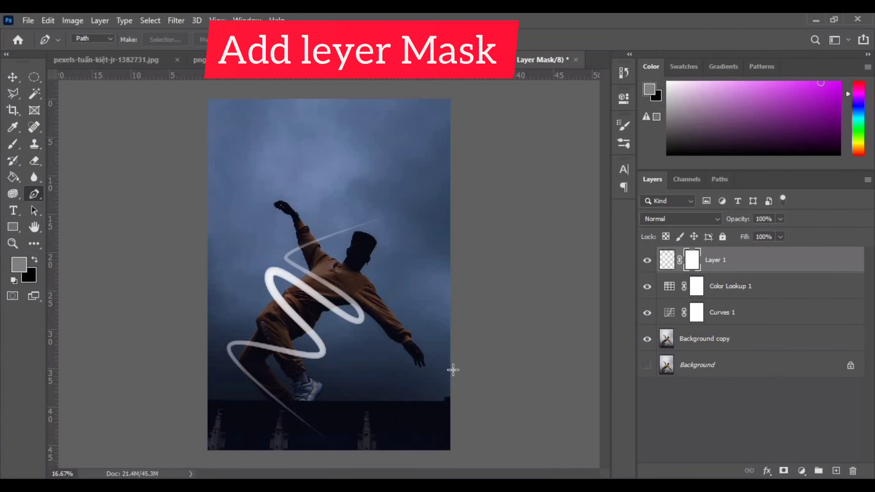
pyautogui.click(12, 145)
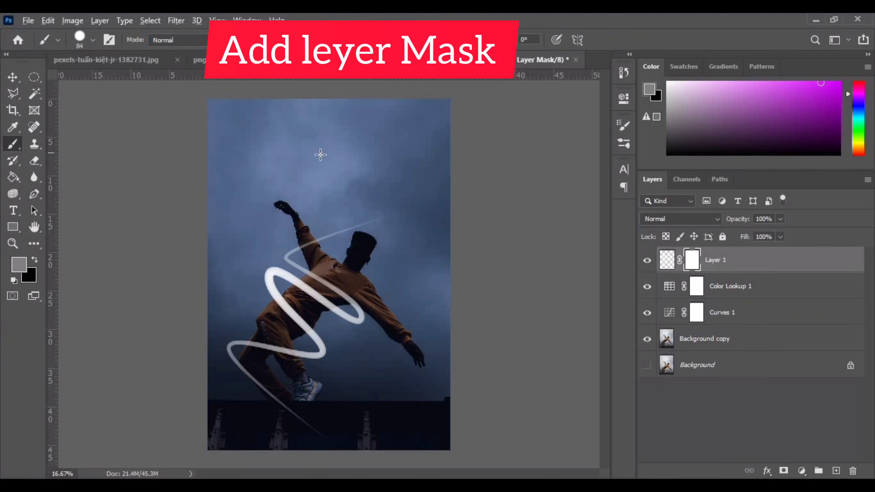
pyautogui.hotkey('ctrl', '+')
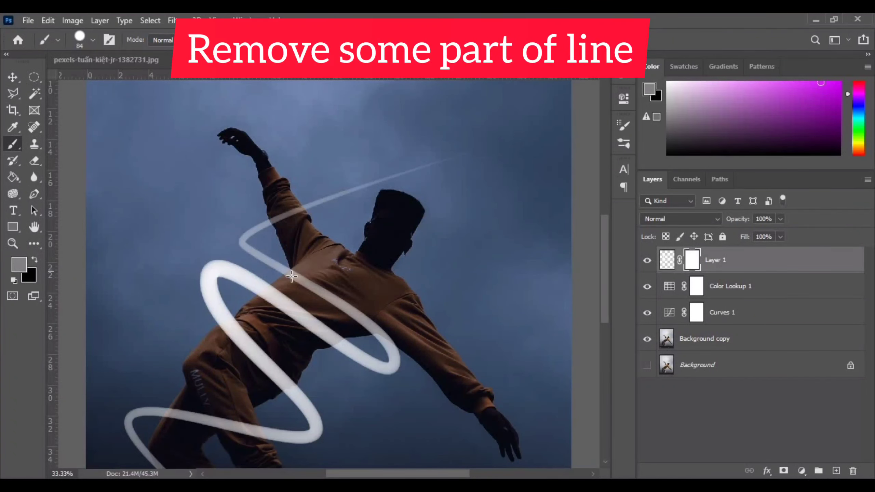
pyautogui.press('x')
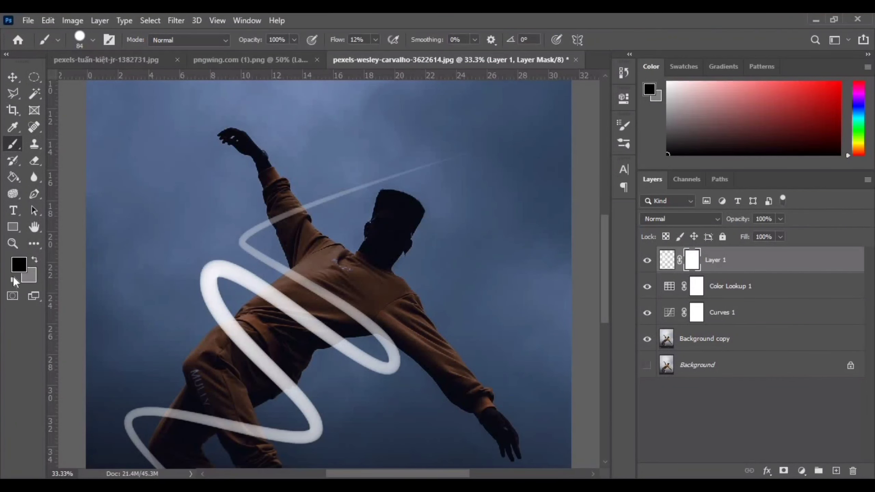
pyautogui.click(13, 280)
pyautogui.press('x')
# Step: Set the brush flow to 100% and mask out the thin band of the line crossing the man's upper torso
pyautogui.moveTo(292, 275); pyautogui.dragTo(376, 332)
pyautogui.hotkey('ctrl', '+')
pyautogui.hotkey('ctrl', '+')
pyautogui.hotkey('ctrl', '+')
pyautogui.hotkey('shift', '0')
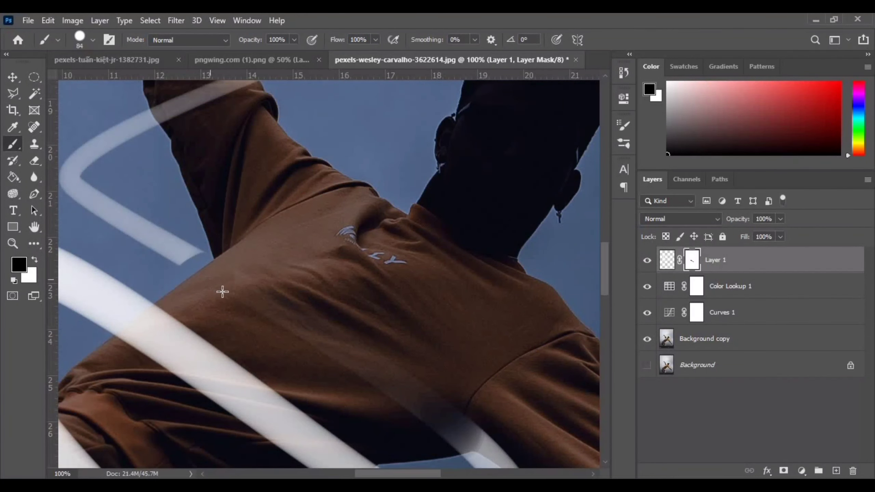
pyautogui.moveTo(310, 336); pyautogui.dragTo(455, 427)
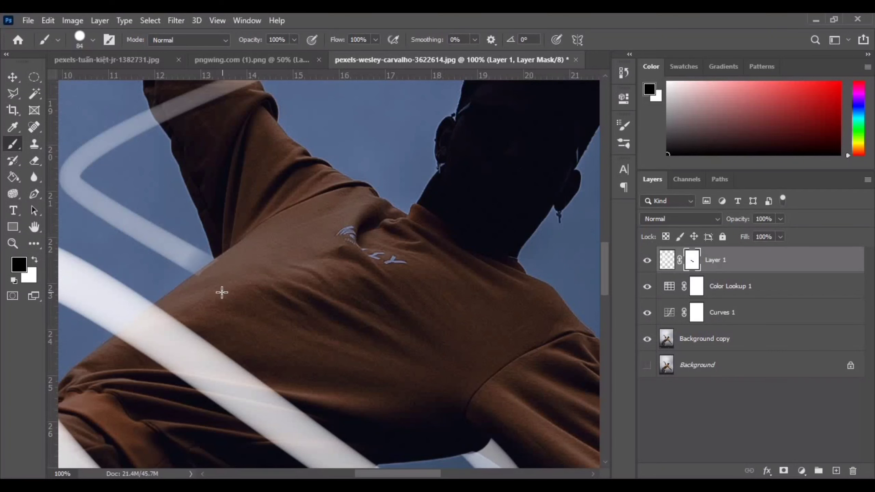
# Step: Mask out the part of the line that crosses the man's raised arm
pyautogui.scroll(2, 220, 257)
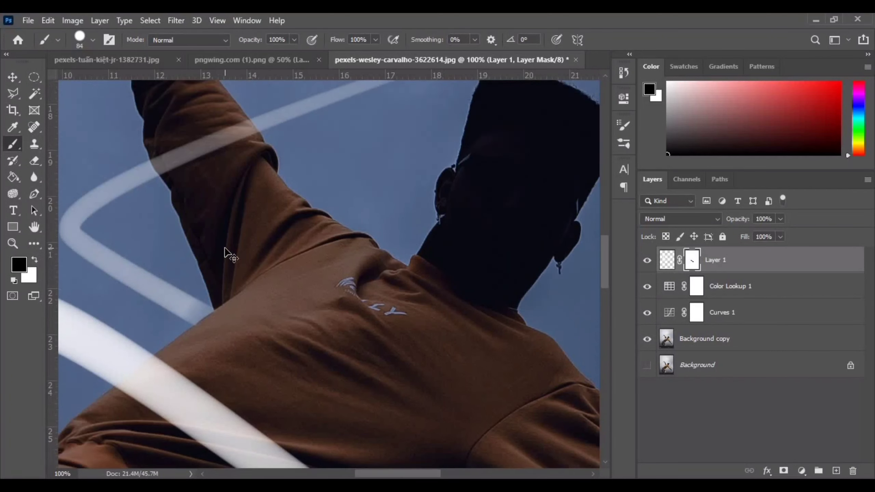
pyautogui.hotkey('ctrl', '-')
pyautogui.hotkey('ctrl', '-')
pyautogui.hotkey('ctrl', '-')
pyautogui.hotkey('ctrl', '+')
pyautogui.hotkey('ctrl', '+')
pyautogui.hotkey('ctrl', '+')
pyautogui.moveTo(191, 153)
pyautogui.mouseDown()
pyautogui.moveTo(229, 137)
pyautogui.moveTo(180, 159)
pyautogui.mouseUp()
pyautogui.hotkey('ctrl', 'z')
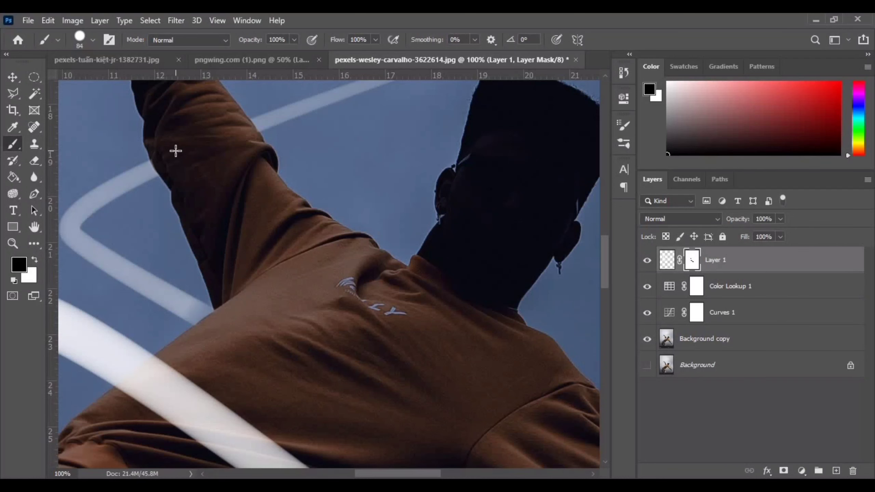
# Step: Mask out the thick band of the line crossing the man's hip and upper thigh
pyautogui.hotkey('ctrl', '-')
pyautogui.hotkey('ctrl', '-')
pyautogui.hotkey('ctrl', '-')
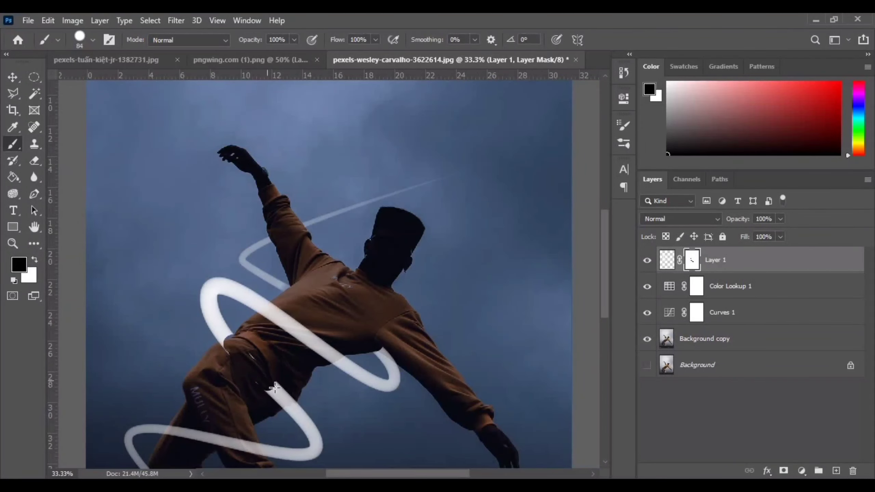
pyautogui.hotkey('ctrl', '+')
pyautogui.hotkey('ctrl', '+')
pyautogui.hotkey('ctrl', '+')
pyautogui.hotkey('ctrl', '+')
pyautogui.hotkey('ctrl', '+')
pyautogui.hotkey('ctrl', '-')
pyautogui.hotkey('ctrl', '-')
pyautogui.hotkey('ctrl', '-')
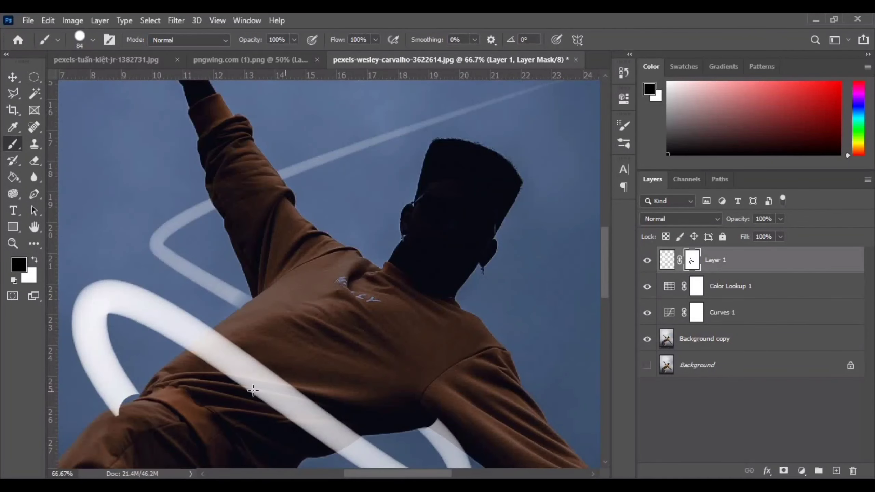
# Step: Paint white on the mask to restore the line right up to the trouser edge at the waist, and return to black
pyautogui.moveTo(162, 415); pyautogui.dragTo(339, 171)
pyautogui.press('x')
pyautogui.moveTo(309, 146)
pyautogui.mouseDown()
pyautogui.moveTo(283, 183)
pyautogui.moveTo(327, 182)
pyautogui.moveTo(292, 179)
pyautogui.mouseUp()
pyautogui.press('x')
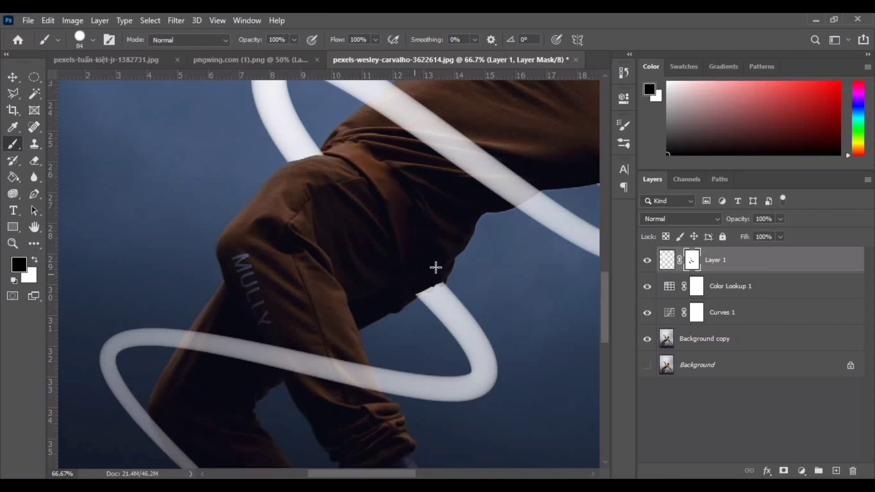
# Step: Try to hide the lowest loop of the line across the legs with quick mask strokes
pyautogui.hotkey('ctrl', '-')
pyautogui.hotkey('ctrl', '-')
pyautogui.hotkey('ctrl', '-')
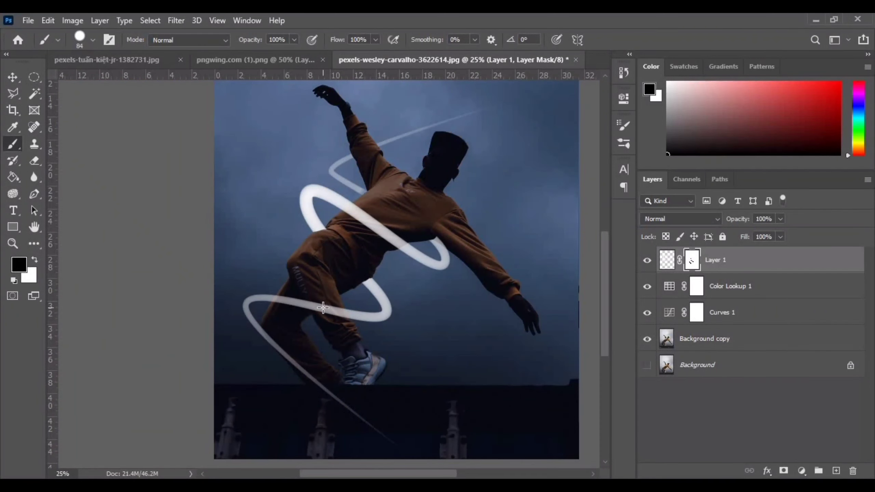
pyautogui.moveTo(290, 298); pyautogui.dragTo(341, 313)
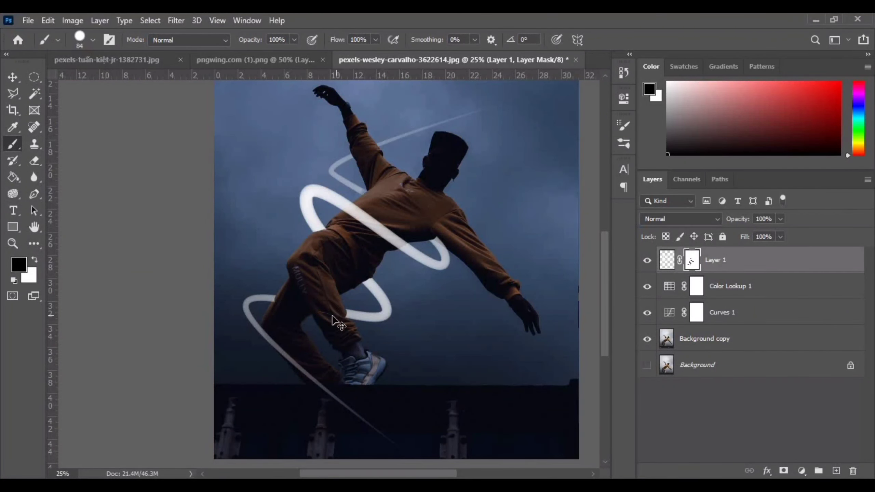
pyautogui.hotkey('ctrl', 'z')
pyautogui.moveTo(278, 317); pyautogui.dragTo(340, 312)
# Step: Mask out the band of the line crossing both of the man's legs
pyautogui.scroll(3, 300, 369)
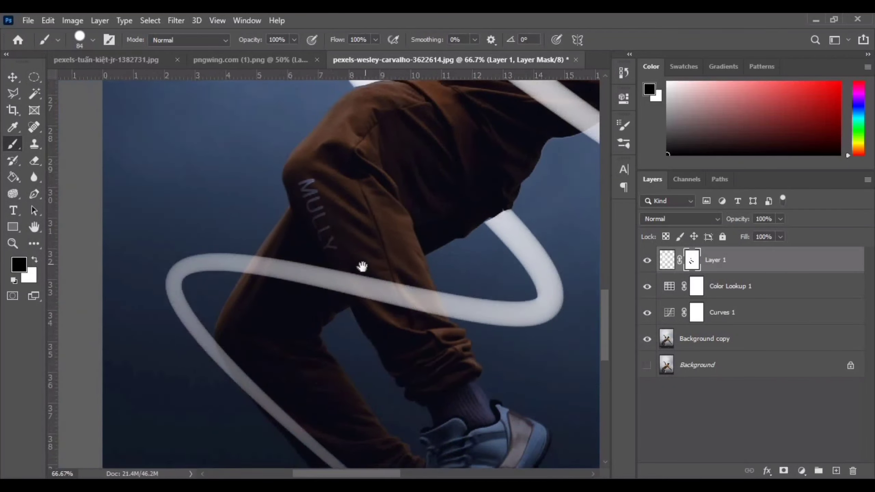
pyautogui.moveTo(293, 252)
pyautogui.mouseDown()
pyautogui.moveTo(356, 260)
pyautogui.moveTo(442, 296)
pyautogui.mouseUp()
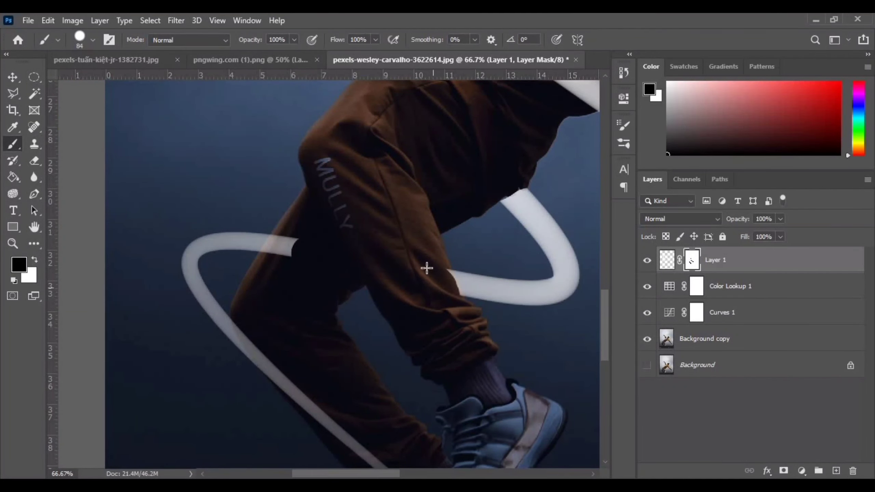
pyautogui.moveTo(299, 251); pyautogui.dragTo(281, 256)
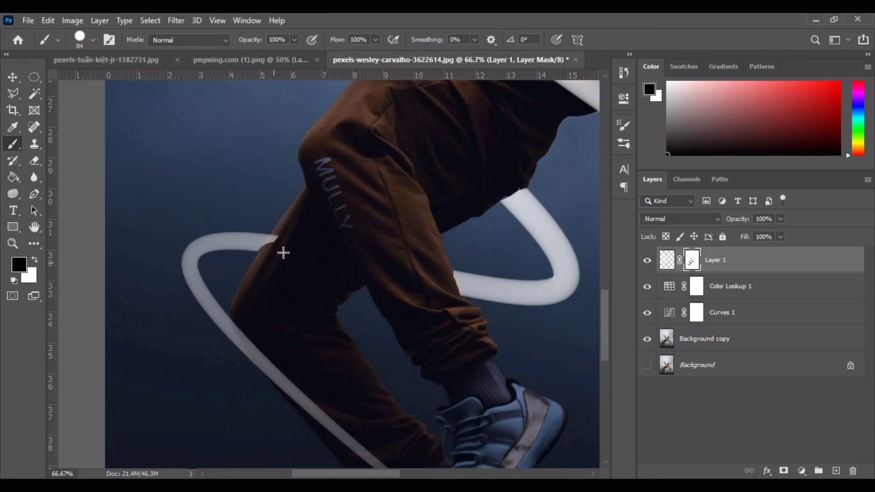
# Step: Paint white on the mask to restore the line's edge where it meets the back leg, and return to black
pyautogui.press('x')
pyautogui.moveTo(256, 226); pyautogui.dragTo(267, 243)
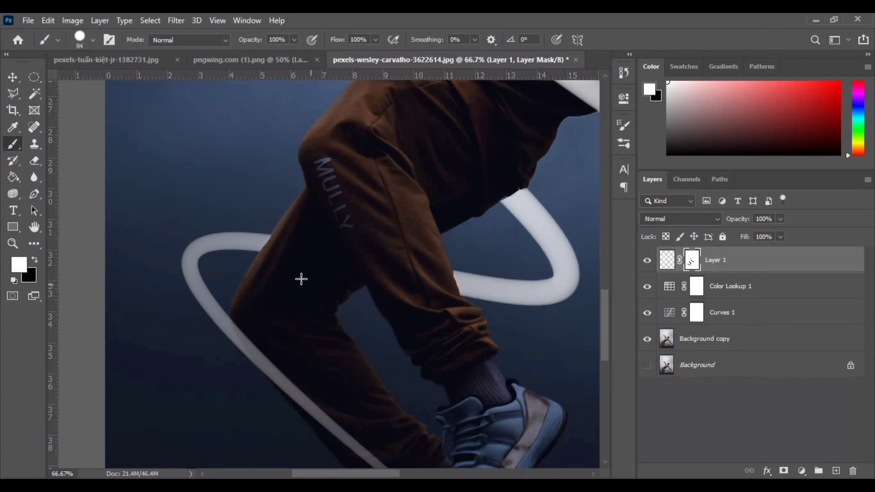
pyautogui.press('x')
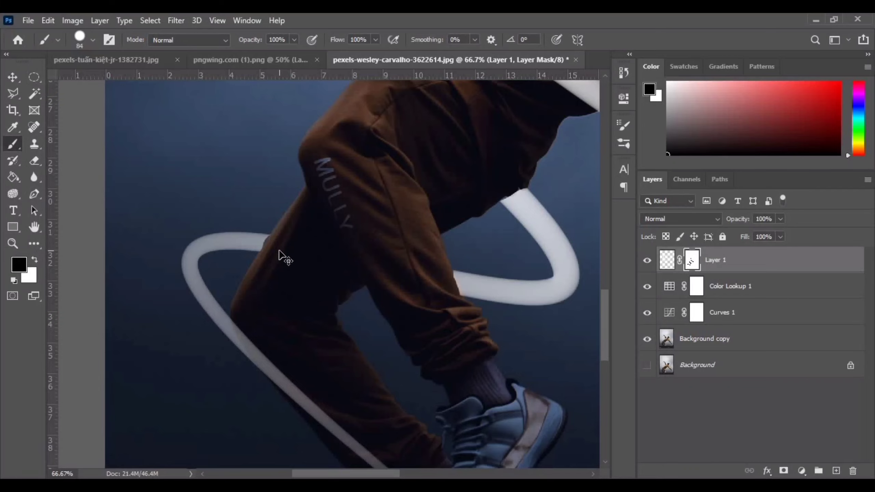
pyautogui.hotkey('ctrl', '-')
pyautogui.hotkey('ctrl', '-')
pyautogui.hotkey('ctrl', '-')
pyautogui.hotkey('ctrl', '-')
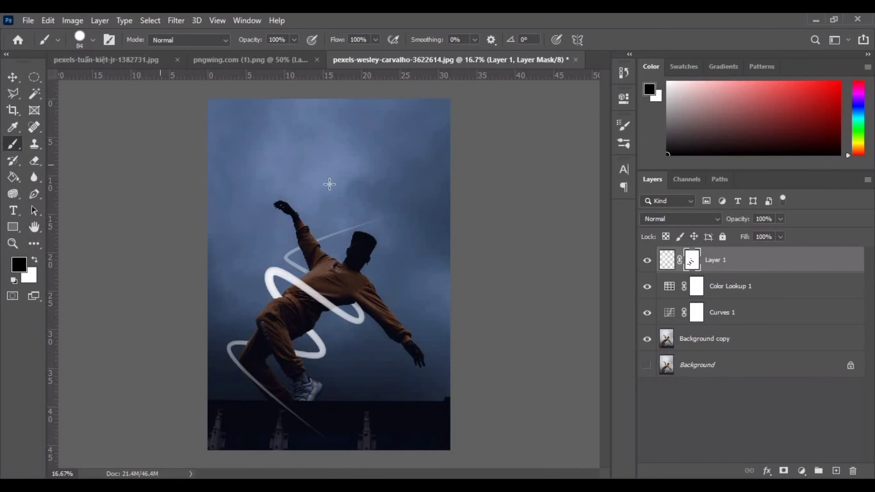
# Step: Open the layer style settings of the light line's Layer 1 and turn on its Outer Glow
pyautogui.rightClick(667, 259)
pyautogui.click(680, 231)
pyautogui.moveTo(536, 82); pyautogui.dragTo(584, 68)
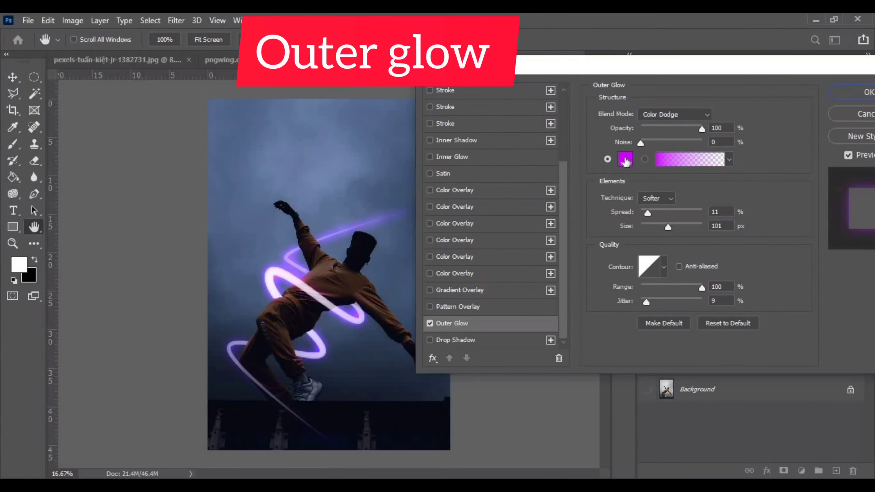
# Step: Try red as the outer glow colour of the light line
pyautogui.click(625, 160)
pyautogui.click(696, 177)
pyautogui.click(816, 170)
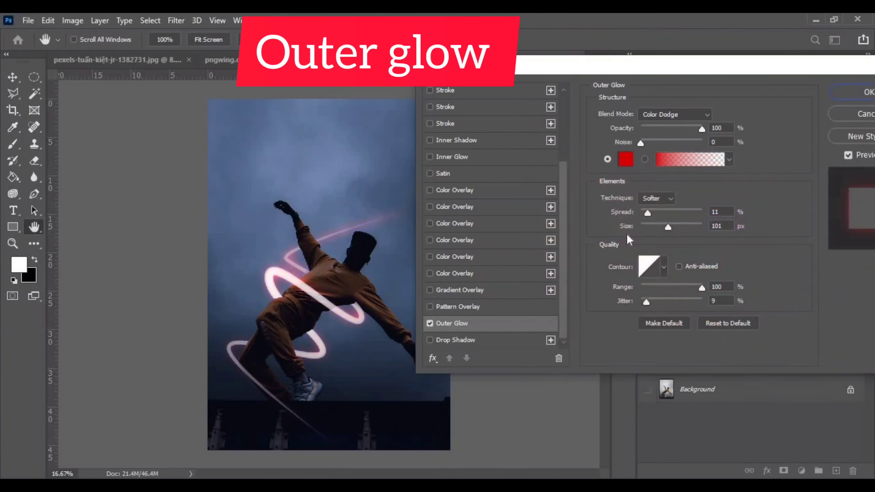
# Step: Set the light line's outer glow colour to magenta #f001ff
pyautogui.click(626, 159)
pyautogui.click(713, 204)
pyautogui.click(696, 171)
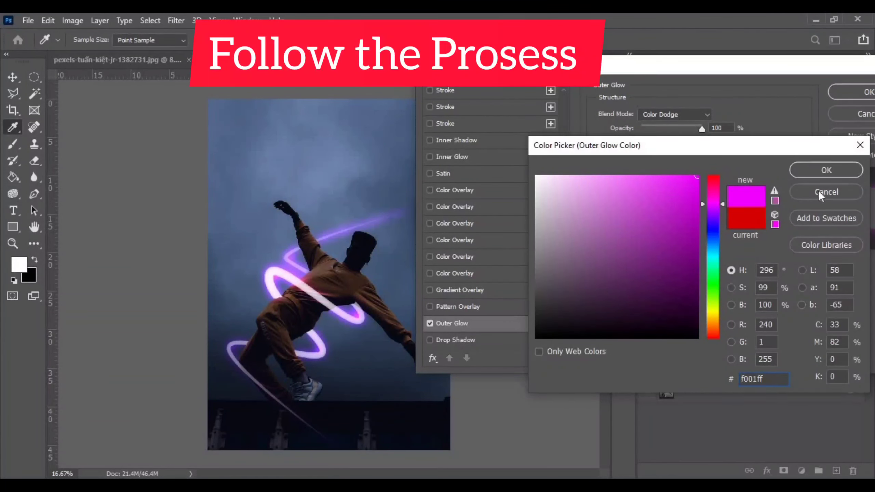
pyautogui.click(825, 171)
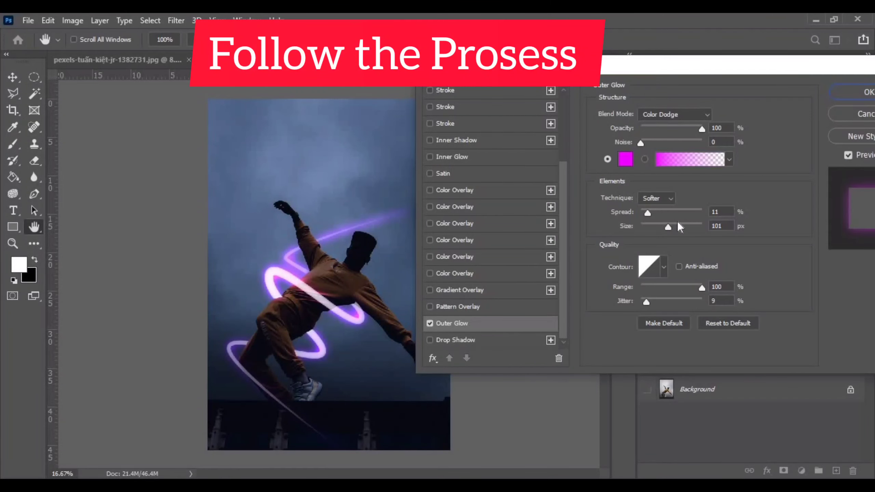
# Step: Adjust the outer glow's blend mode, opacity, spread and size, and apply the layer style with a magenta inner glow at 13% opacity
pyautogui.click(707, 114)
pyautogui.click(671, 126)
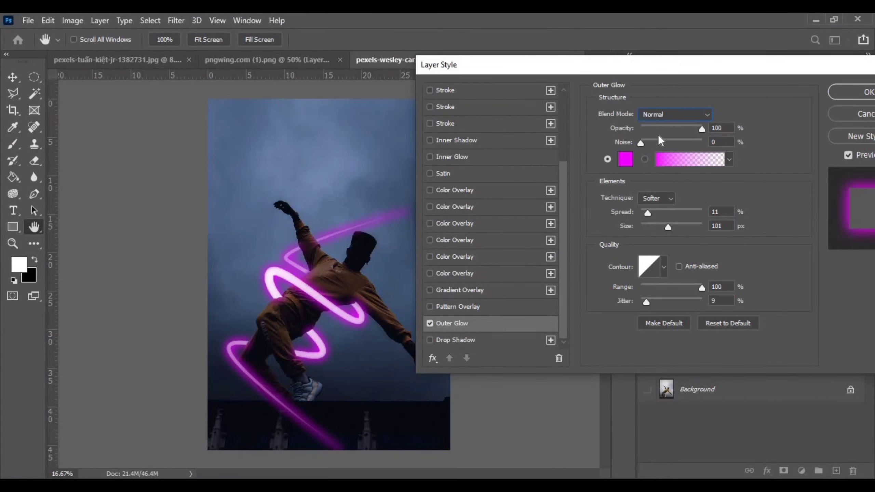
pyautogui.moveTo(690, 130)
pyautogui.mouseDown()
pyautogui.moveTo(642, 130)
pyautogui.moveTo(703, 130)
pyautogui.mouseUp()
pyautogui.moveTo(648, 213); pyautogui.dragTo(645, 213)
pyautogui.click(675, 115)
pyautogui.moveTo(668, 227)
pyautogui.mouseDown()
pyautogui.moveTo(657, 227)
pyautogui.moveTo(699, 228)
pyautogui.mouseUp()
pyautogui.click(654, 230)
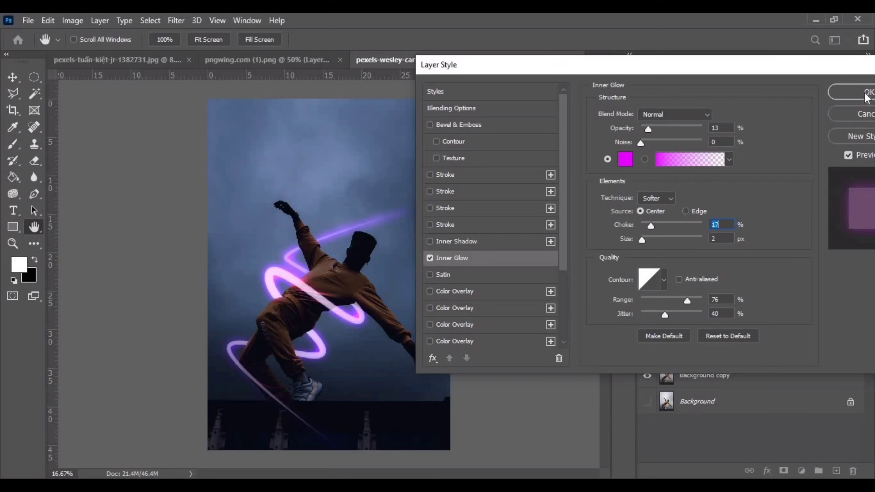
pyautogui.click(866, 94)
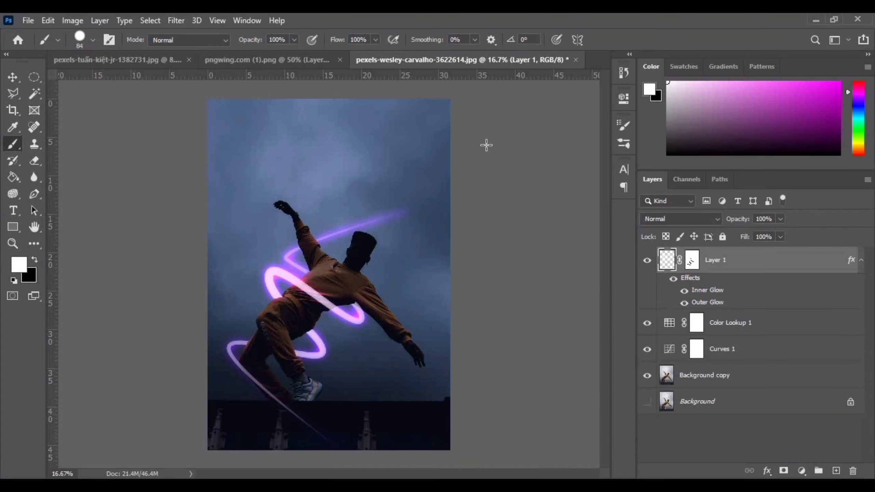
# Step: Add a new layer on top in Color Dodge mode and choose bright pink as the foreground colour
pyautogui.click(836, 470)
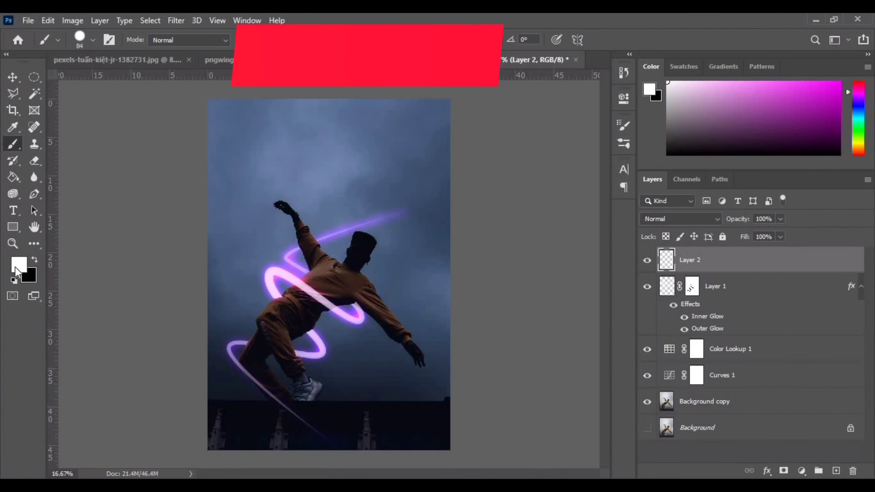
pyautogui.click(16, 266)
pyautogui.click(653, 179)
pyautogui.click(827, 170)
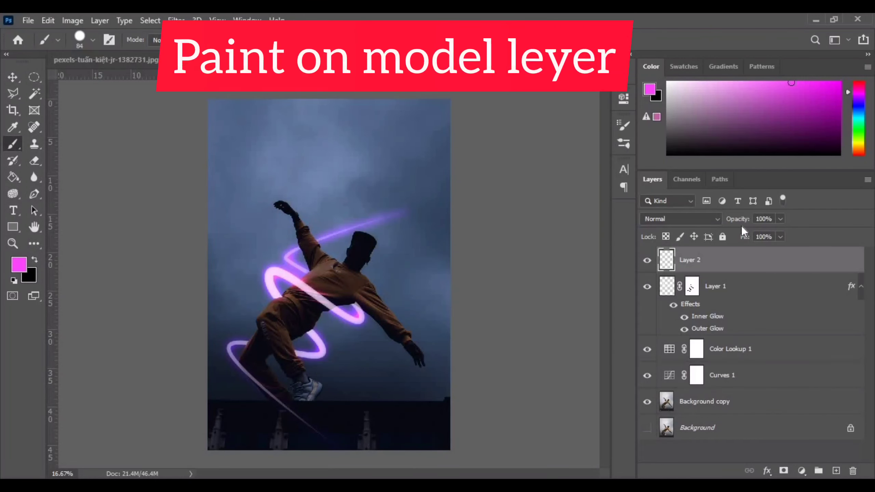
pyautogui.click(669, 219)
pyautogui.click(689, 276)
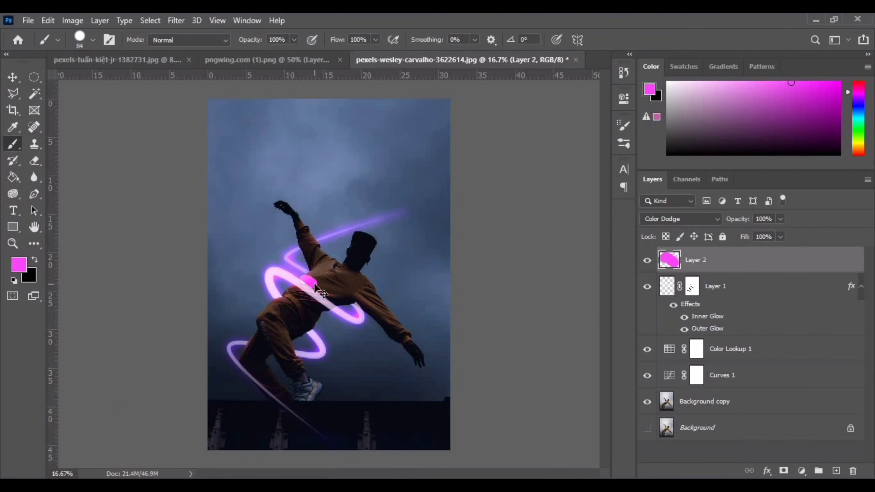
# Step: Set up a soft 216 px brush and paint pink glow on the man's lower back around the line
pyautogui.click(82, 38)
pyautogui.click(47, 136)
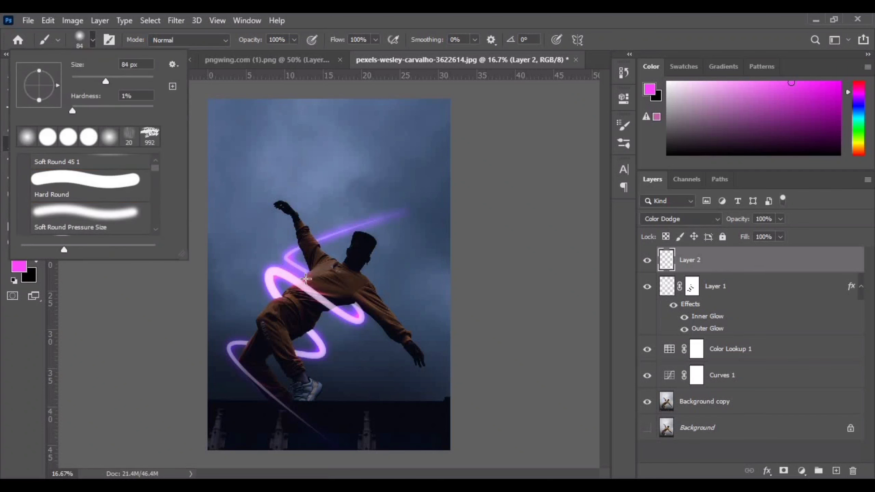
pyautogui.moveTo(307, 279); pyautogui.dragTo(333, 296)
pyautogui.hotkey('ctrl', 'z')
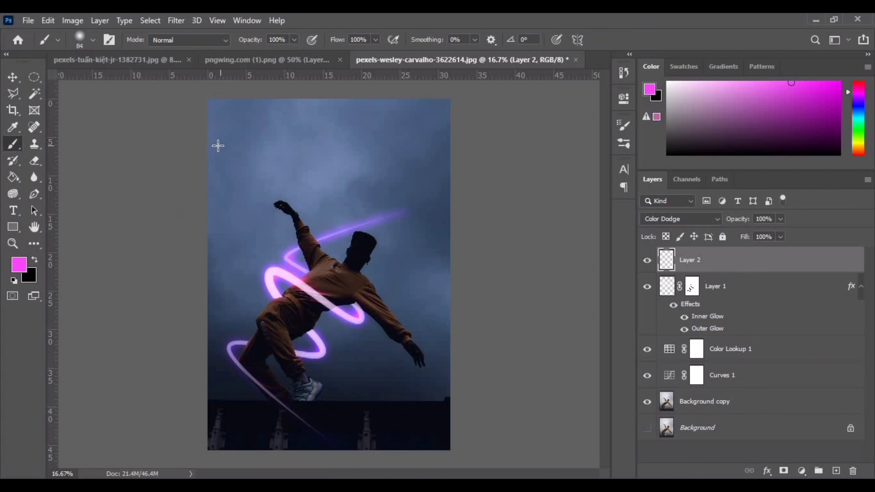
pyautogui.moveTo(223, 151); pyautogui.dragTo(236, 159)
pyautogui.moveTo(306, 279)
pyautogui.mouseDown()
pyautogui.moveTo(332, 302)
pyautogui.moveTo(295, 285)
pyautogui.moveTo(318, 305)
pyautogui.mouseUp()
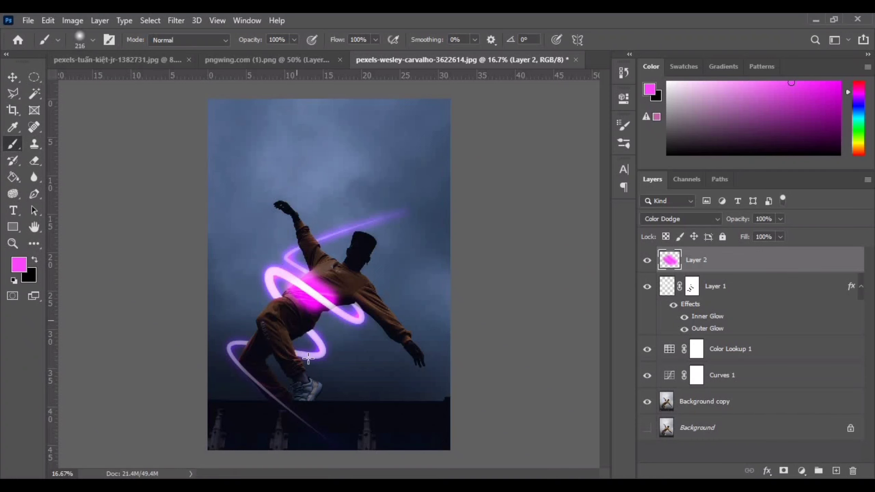
# Step: Try a pink dab on the raised arm where the line passes behind it
pyautogui.click(315, 244)
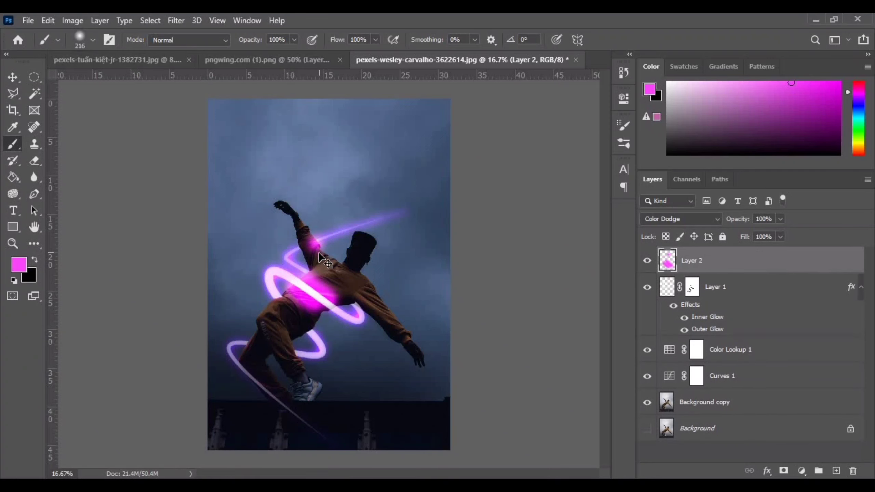
pyautogui.hotkey('ctrl', 'z')
pyautogui.click(318, 245)
# Step: Lower the brush flow to 77% and dab pink glow on the hip where the line emerges
pyautogui.hotkey('ctrl', '+')
pyautogui.hotkey('ctrl', '+')
pyautogui.hotkey('ctrl', '+')
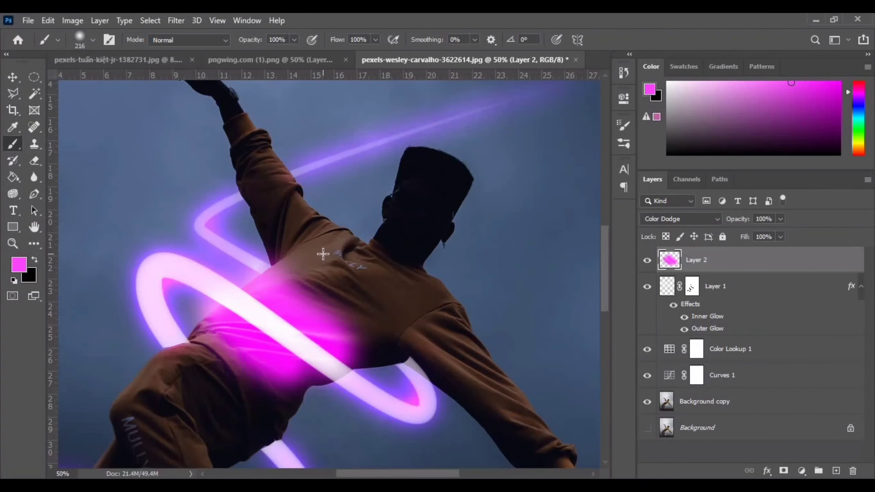
pyautogui.scroll(-2, 261, 346)
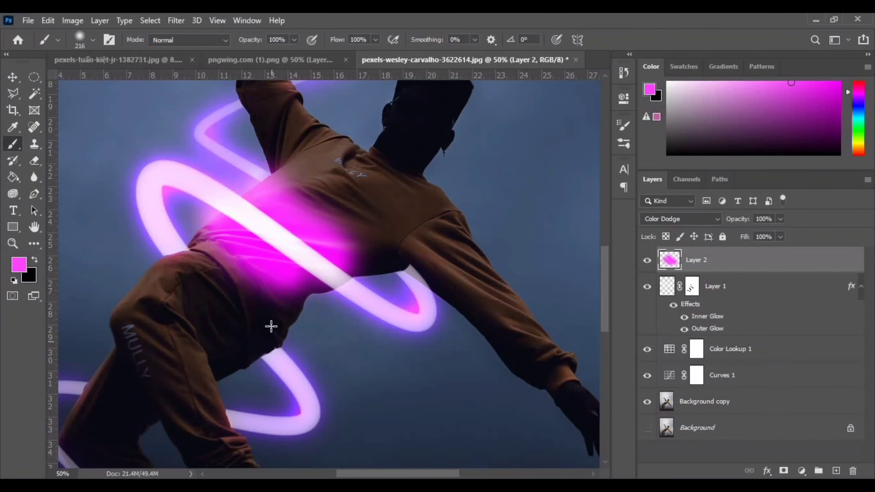
pyautogui.moveTo(337, 40); pyautogui.dragTo(323, 42)
pyautogui.click(262, 346)
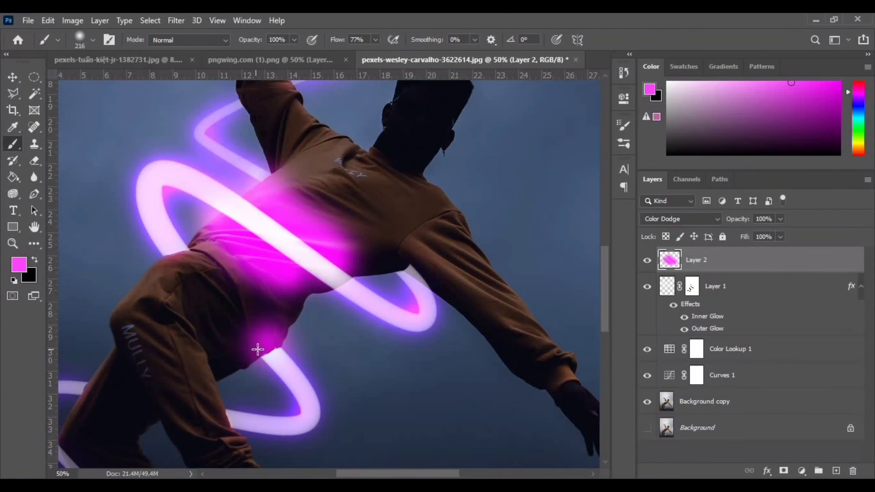
# Step: Reduce the brush flow to 17% and paint pink glow down the back leg along the line
pyautogui.scroll(-5, 258, 350)
pyautogui.hscroll(-5, 211, 363)
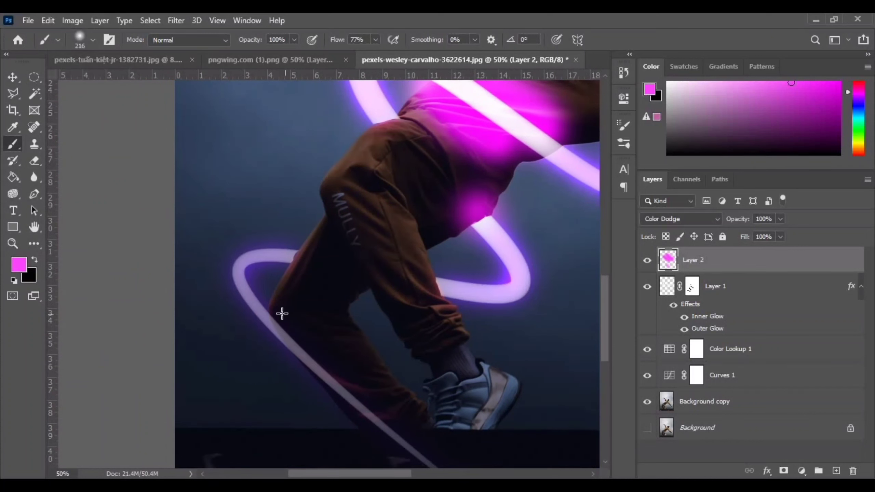
pyautogui.moveTo(329, 46); pyautogui.dragTo(317, 45)
pyautogui.moveTo(276, 310); pyautogui.dragTo(430, 437)
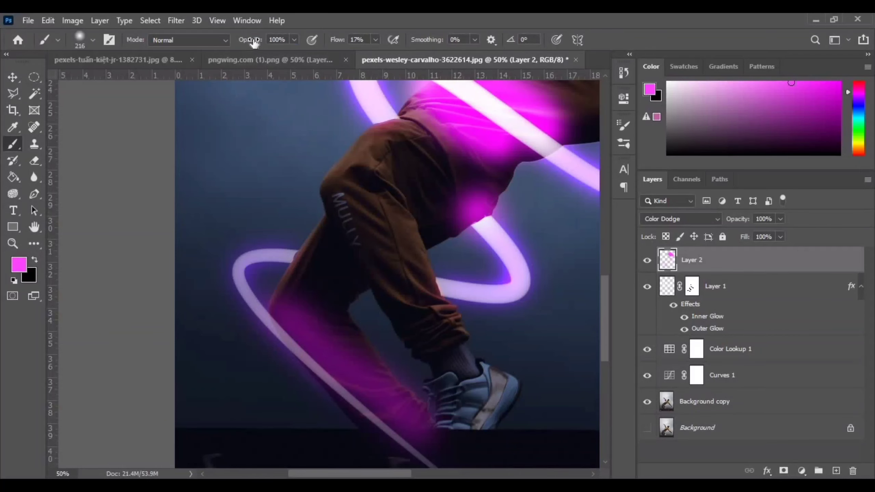
# Step: Lower the brush opacity to 42% and paint faint pink glow over the front knee, upper back, shoulders and lowered arm
pyautogui.moveTo(255, 43); pyautogui.dragTo(218, 44)
pyautogui.moveTo(357, 157); pyautogui.dragTo(349, 201)
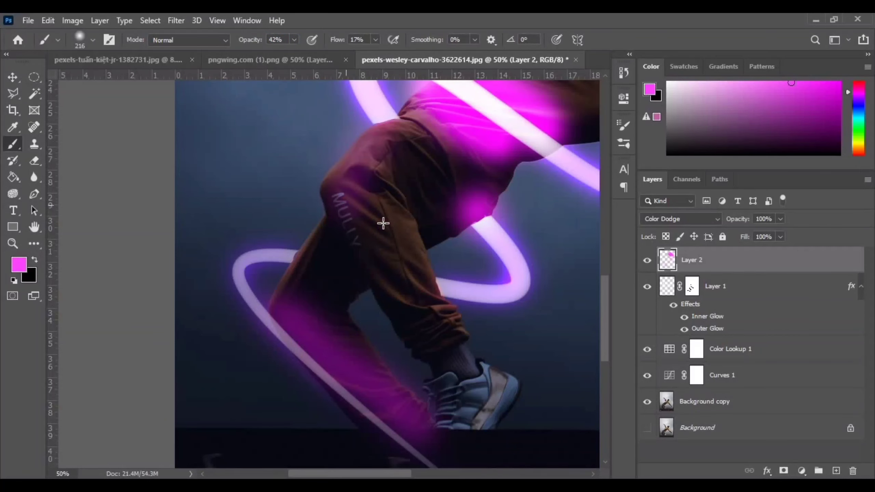
pyautogui.moveTo(451, 217)
pyautogui.mouseDown()
pyautogui.moveTo(313, 317)
pyautogui.moveTo(271, 325)
pyautogui.mouseUp()
pyautogui.moveTo(394, 254); pyautogui.dragTo(375, 316)
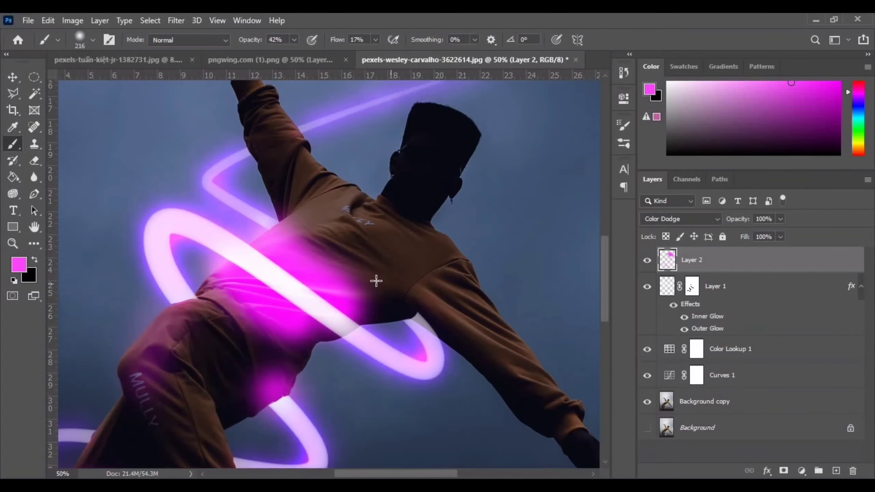
pyautogui.moveTo(302, 215); pyautogui.dragTo(396, 269)
pyautogui.moveTo(341, 196)
pyautogui.mouseDown()
pyautogui.moveTo(430, 244)
pyautogui.moveTo(469, 281)
pyautogui.mouseUp()
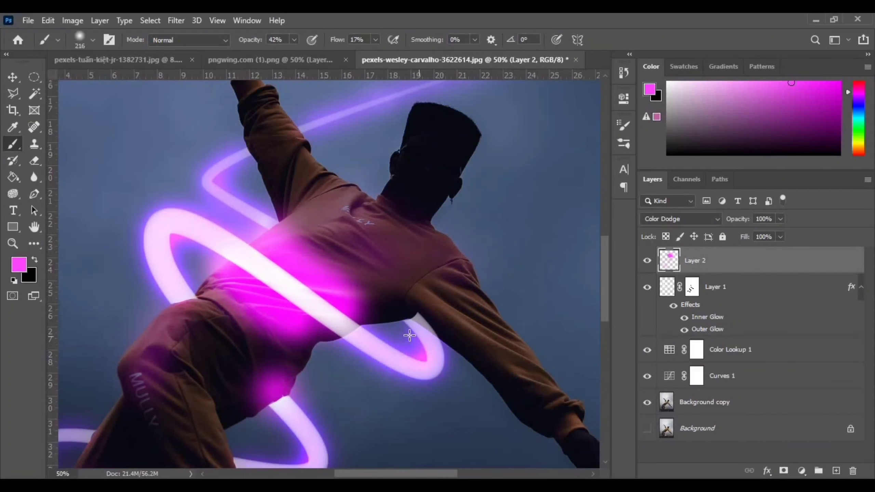
pyautogui.moveTo(430, 316)
pyautogui.mouseDown()
pyautogui.moveTo(465, 346)
pyautogui.moveTo(453, 327)
pyautogui.mouseUp()
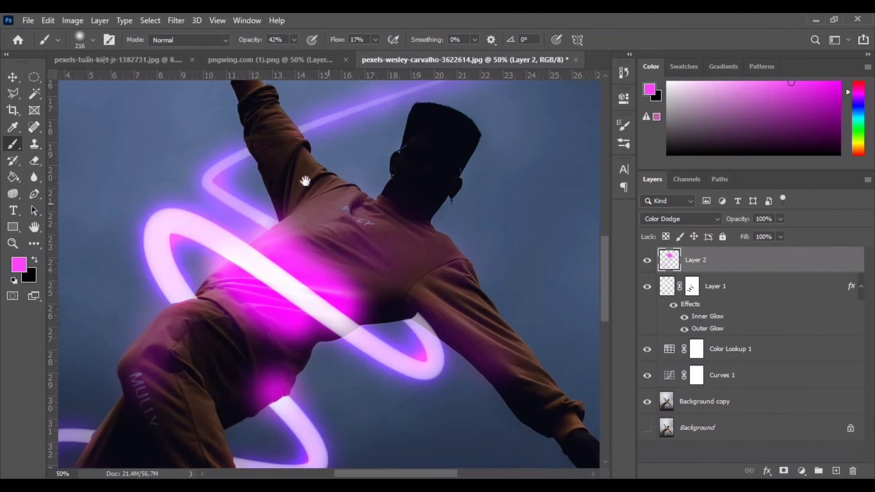
# Step: Paint faint pink glow on the raised arm's sleeve and along the side of the head and neck facing the line
pyautogui.moveTo(304, 180); pyautogui.dragTo(361, 250)
pyautogui.moveTo(346, 198); pyautogui.dragTo(330, 209)
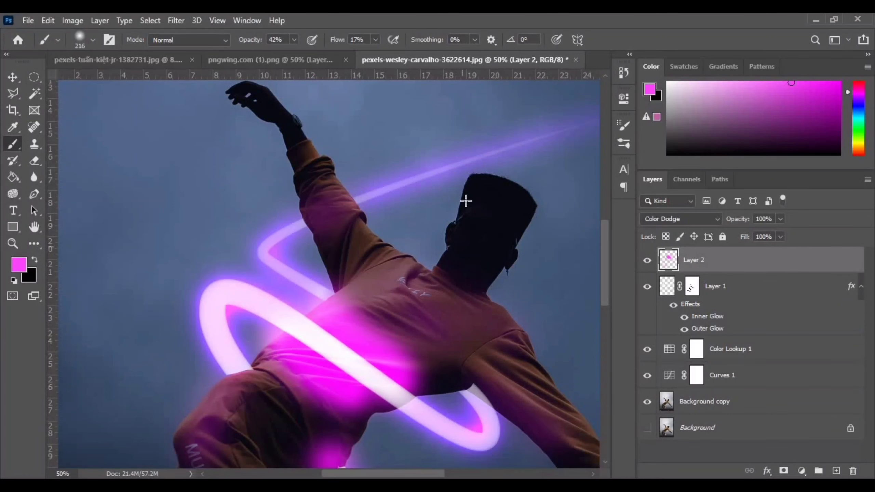
pyautogui.moveTo(470, 186); pyautogui.dragTo(440, 274)
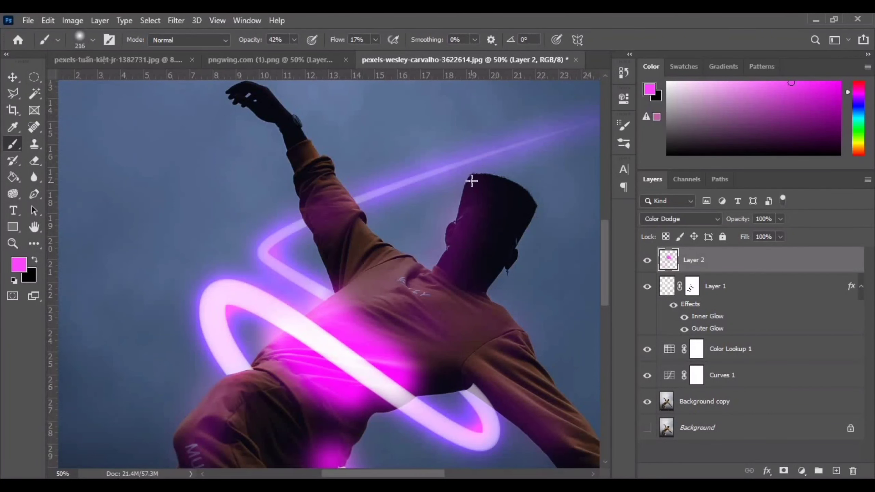
# Step: Reduce the opacity of the painted glow layer to 21% and deselect the layer
pyautogui.hotkey('ctrl', '-')
pyautogui.hotkey('ctrl', '-')
pyautogui.hotkey('ctrl', '-')
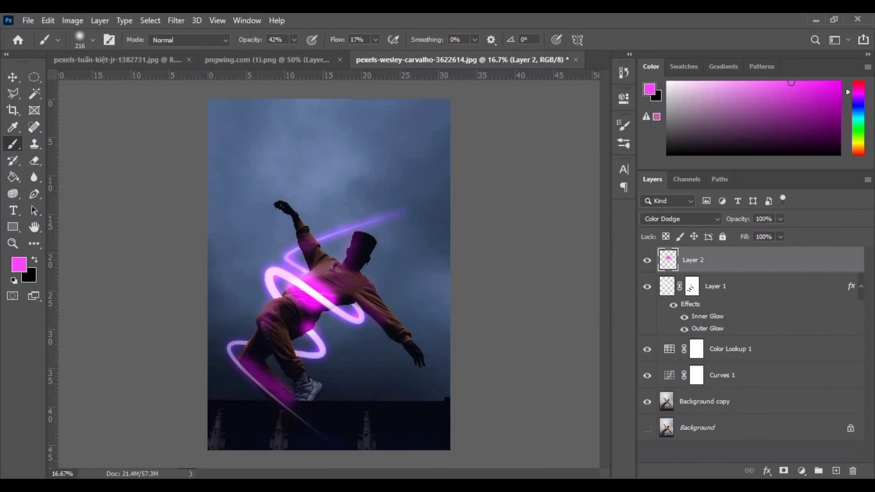
pyautogui.moveTo(781, 218); pyautogui.dragTo(727, 232)
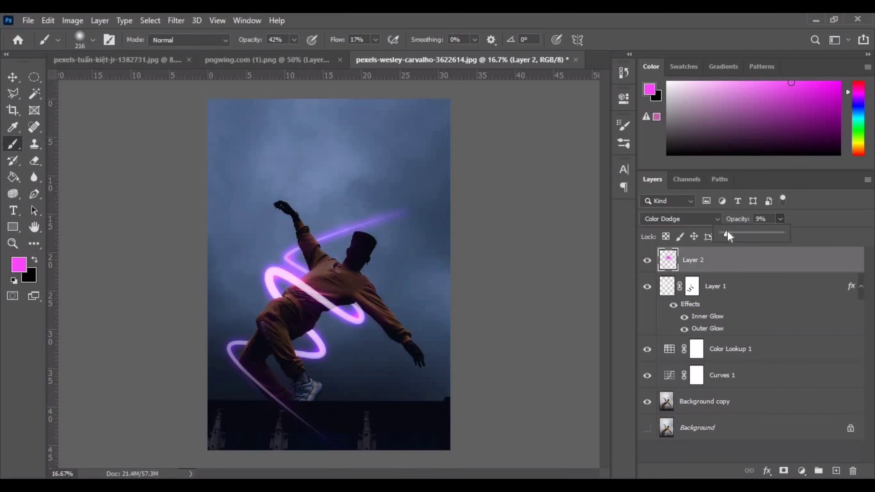
pyautogui.click(735, 233)
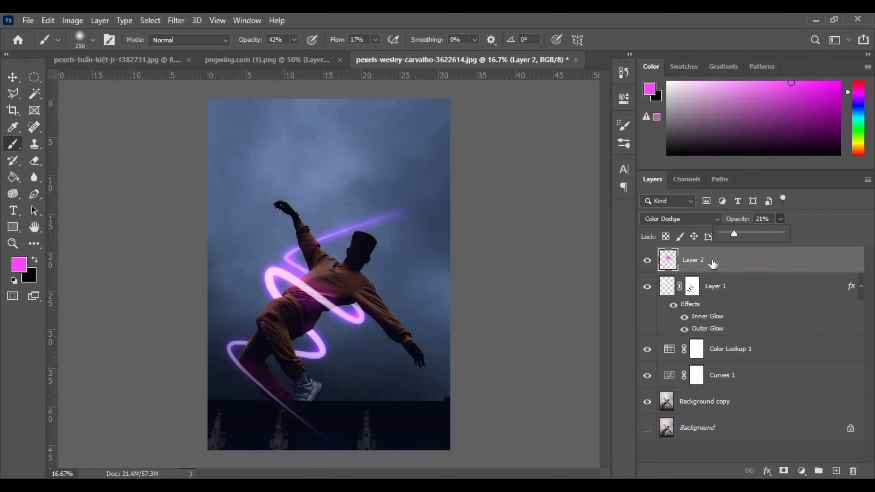
pyautogui.press('v')
pyautogui.click(590, 268)
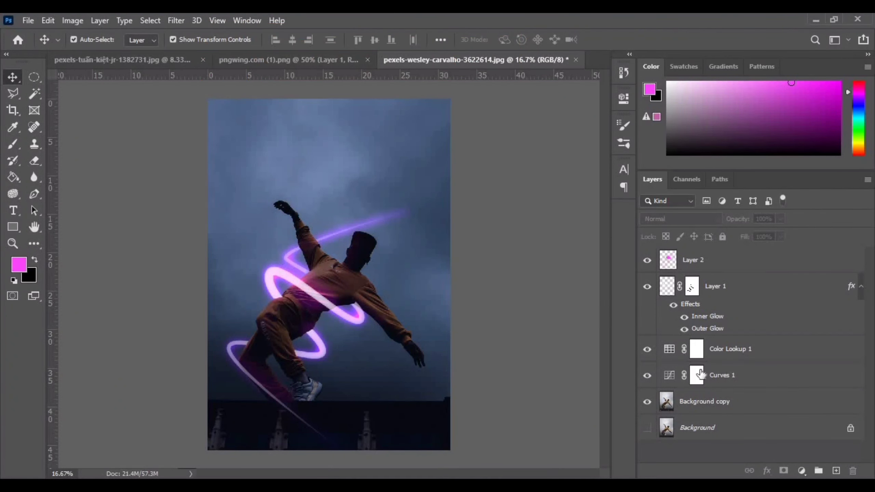
# Step: Open the image in the Camera Raw filter and set the white balance temperature to -3
pyautogui.click(802, 471)
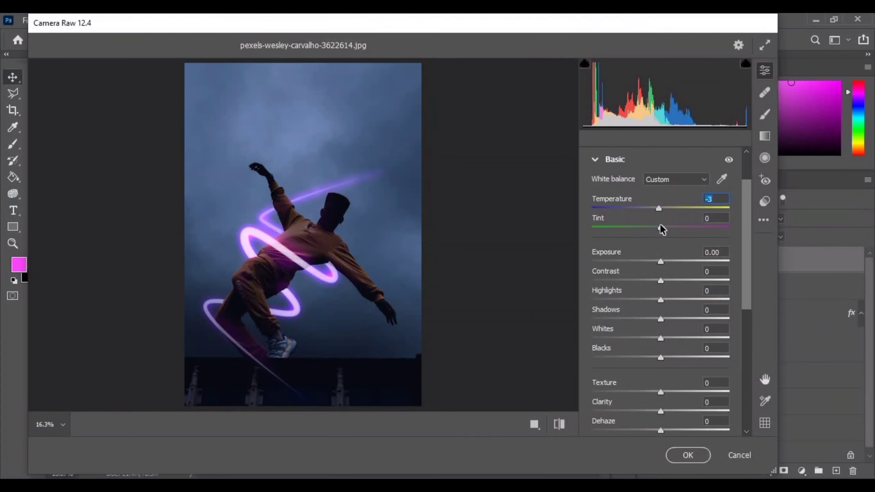
pyautogui.moveTo(660, 227)
pyautogui.mouseDown()
pyautogui.moveTo(651, 228)
pyautogui.moveTo(660, 237)
pyautogui.mouseUp()
pyautogui.scroll(-8, 670, 260)
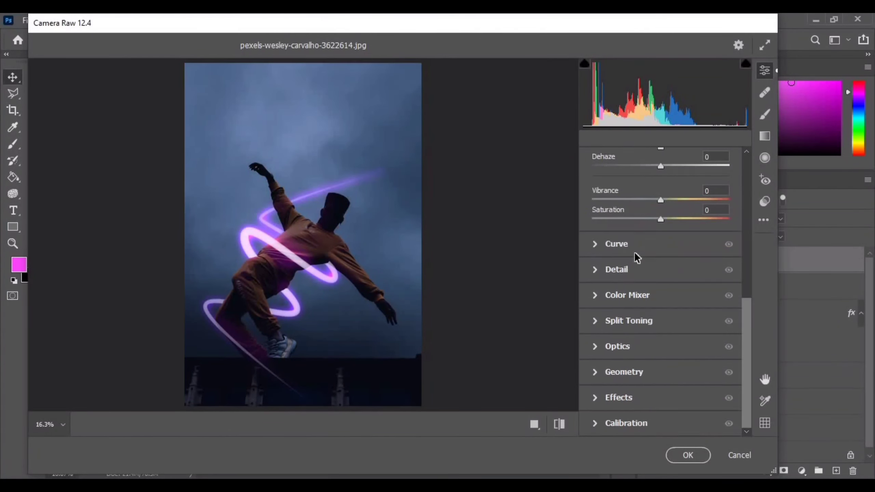
# Step: Set the Purples hue to +10 in the Color Mixer and raise the Magentas hue
pyautogui.click(607, 243)
pyautogui.scroll(-6, 638, 260)
pyautogui.click(628, 296)
pyautogui.scroll(-5, 644, 263)
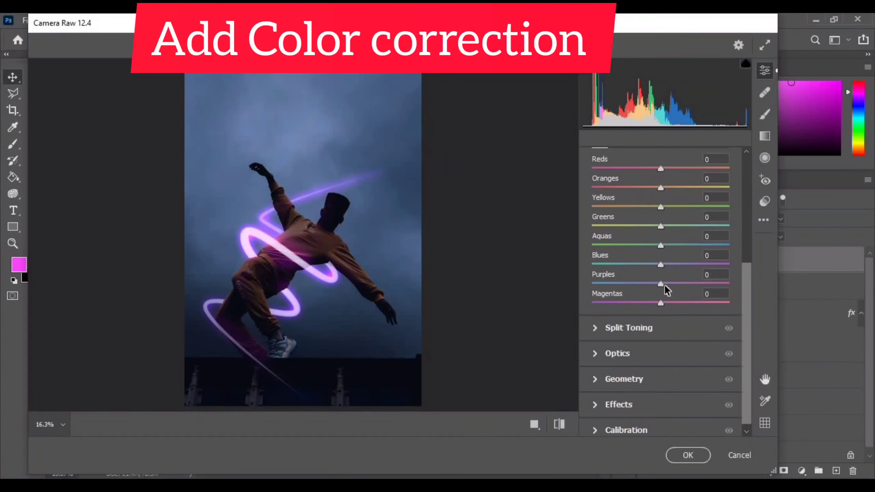
pyautogui.moveTo(665, 285); pyautogui.dragTo(697, 304)
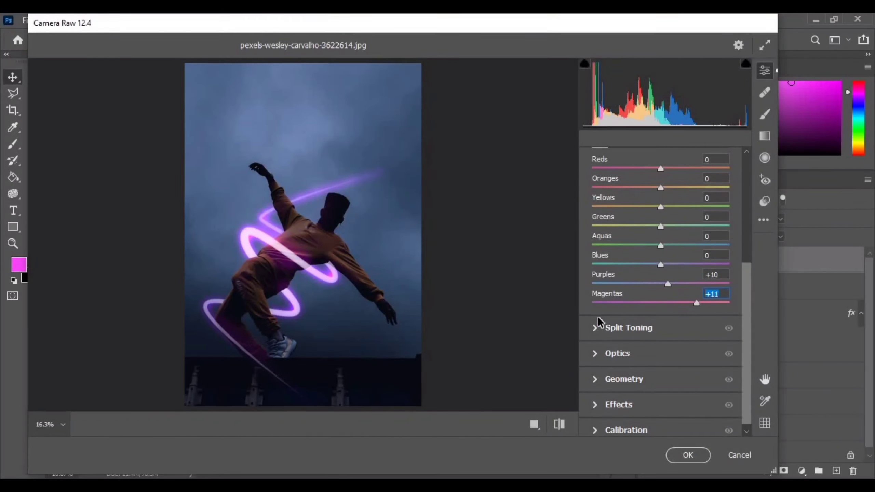
# Step: Try a blue split tone in the highlights with hue 230, saturation 16 and balance -9
pyautogui.moveTo(601, 322)
pyautogui.mouseDown()
pyautogui.moveTo(625, 334)
pyautogui.moveTo(610, 333)
pyautogui.mouseUp()
pyautogui.click(610, 329)
pyautogui.scroll(-2, 625, 321)
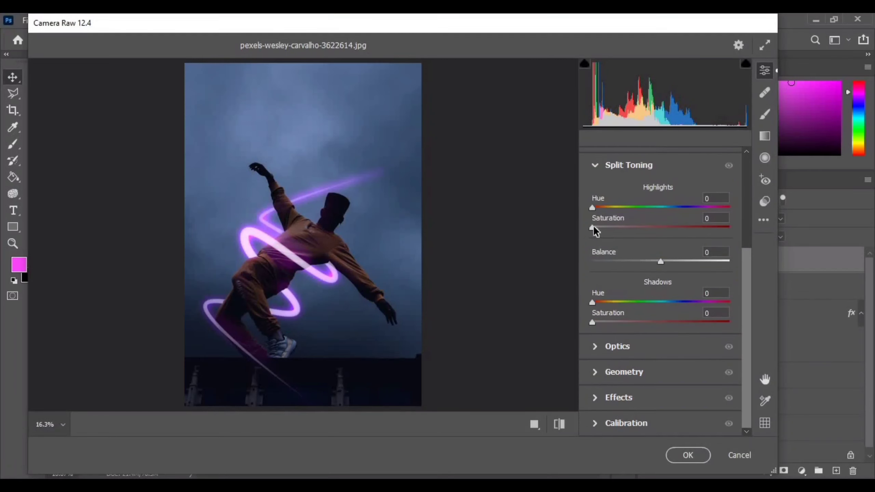
pyautogui.moveTo(593, 228); pyautogui.dragTo(791, 224)
pyautogui.moveTo(627, 210); pyautogui.dragTo(680, 218)
pyautogui.click(614, 228)
pyautogui.moveTo(662, 265); pyautogui.dragTo(655, 265)
# Step: Try a blue shadow tone with hue 232 and saturation 5, and reset the highlight and shadow saturations to 0
pyautogui.moveTo(592, 322); pyautogui.dragTo(738, 323)
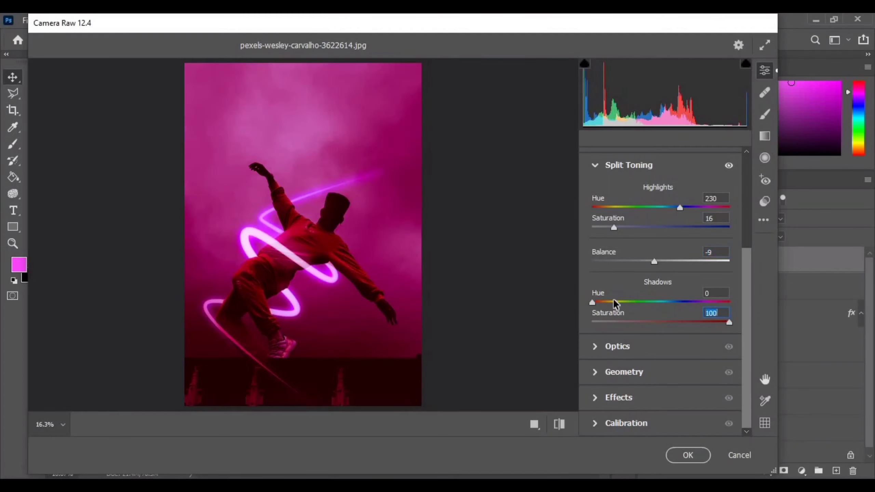
pyautogui.moveTo(668, 302); pyautogui.dragTo(681, 302)
pyautogui.click(599, 322)
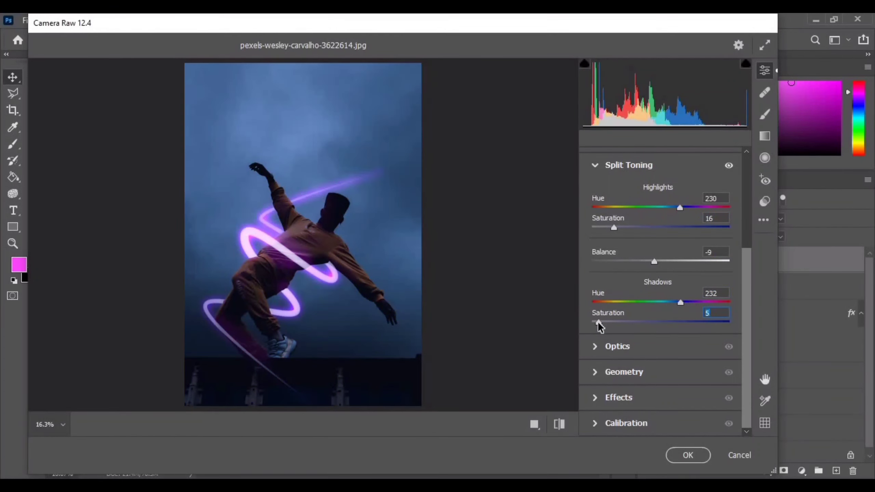
pyautogui.moveTo(613, 227); pyautogui.dragTo(587, 228)
pyautogui.moveTo(599, 322); pyautogui.dragTo(586, 322)
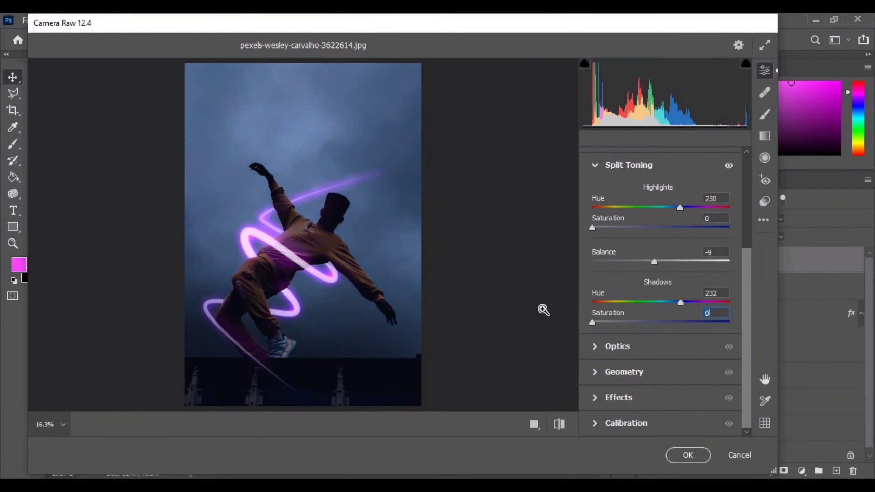
# Step: Set the vignetting effect to -13 and apply the Camera Raw filter
pyautogui.click(613, 348)
pyautogui.click(609, 371)
pyautogui.click(616, 397)
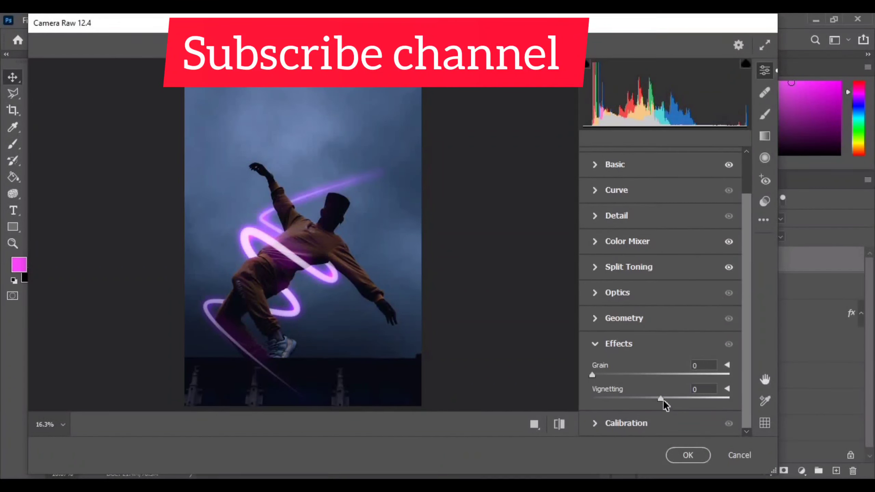
pyautogui.moveTo(664, 400); pyautogui.dragTo(651, 399)
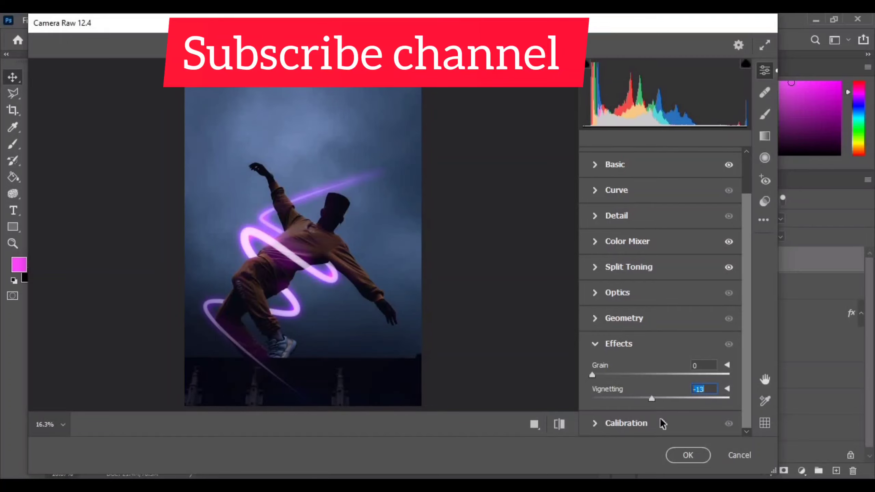
pyautogui.click(689, 455)
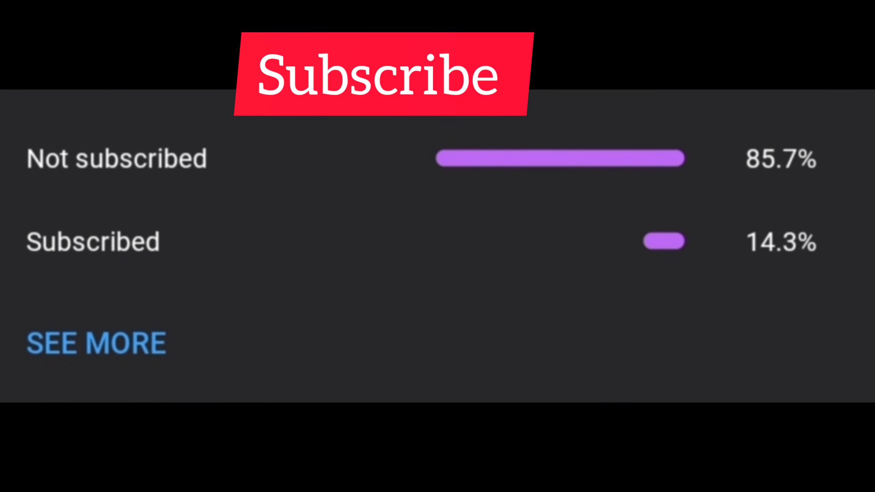